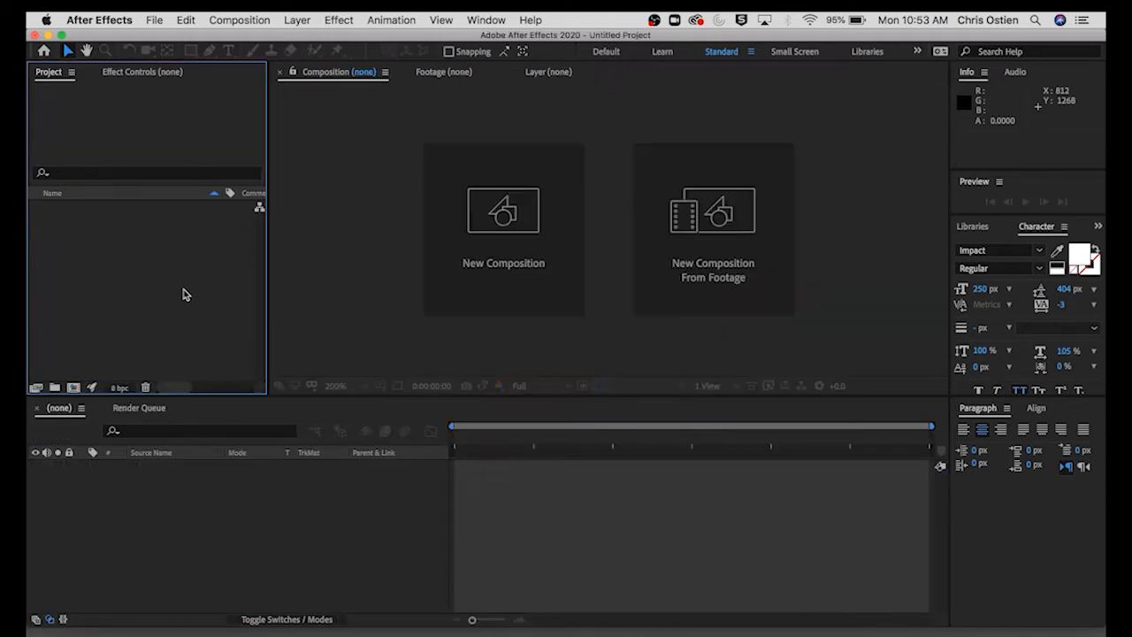
- Import JORDAN BACK.jpg and jordanTOP.png from the Week 4 elements folder into the project
right_click(151, 269)
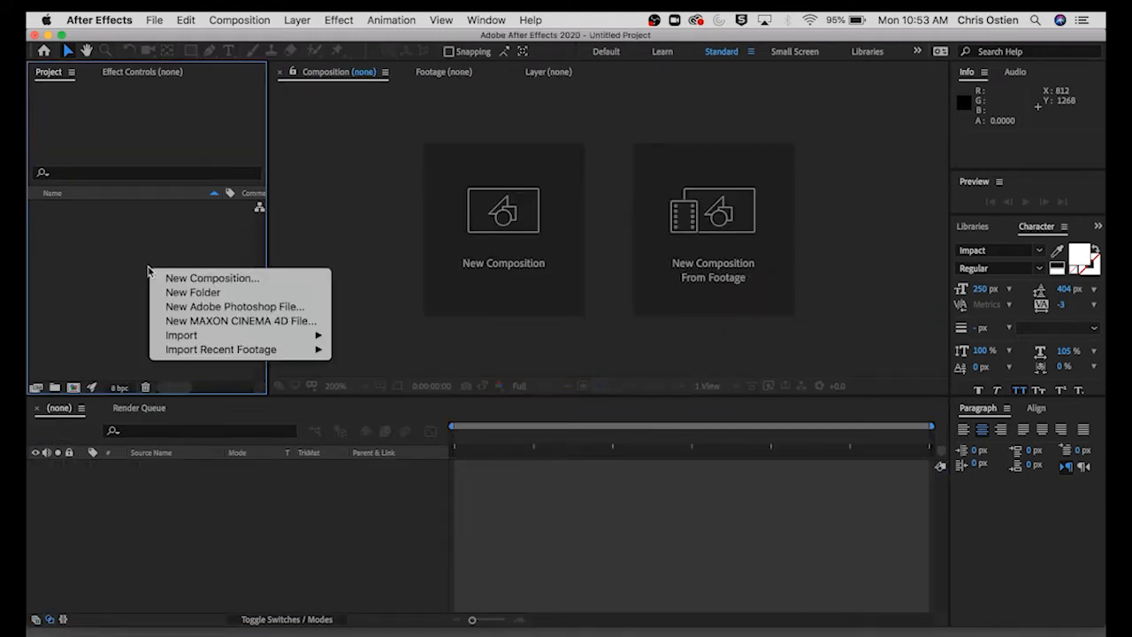
mouse_move(314, 335)
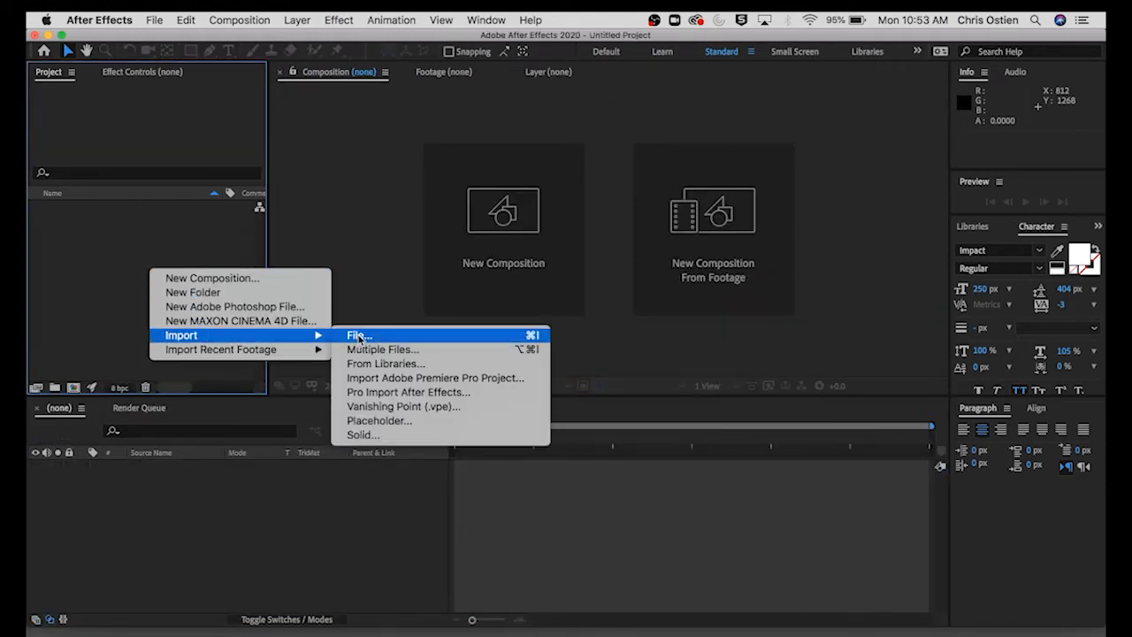
left_click(358, 336)
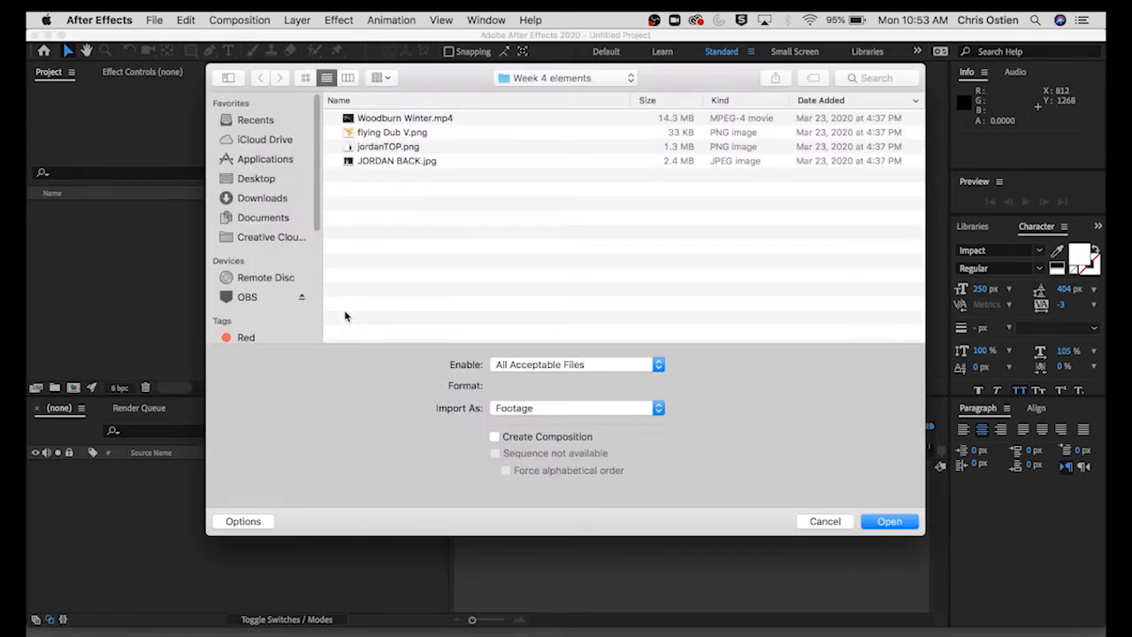
left_click(416, 166)
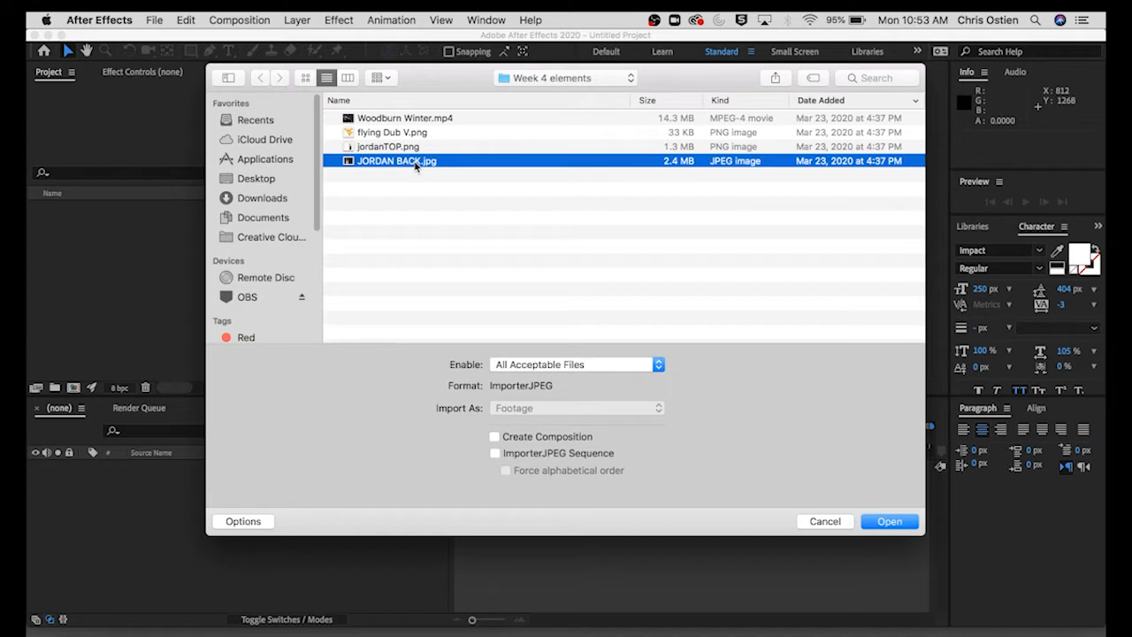
left_click(372, 150, "shift")
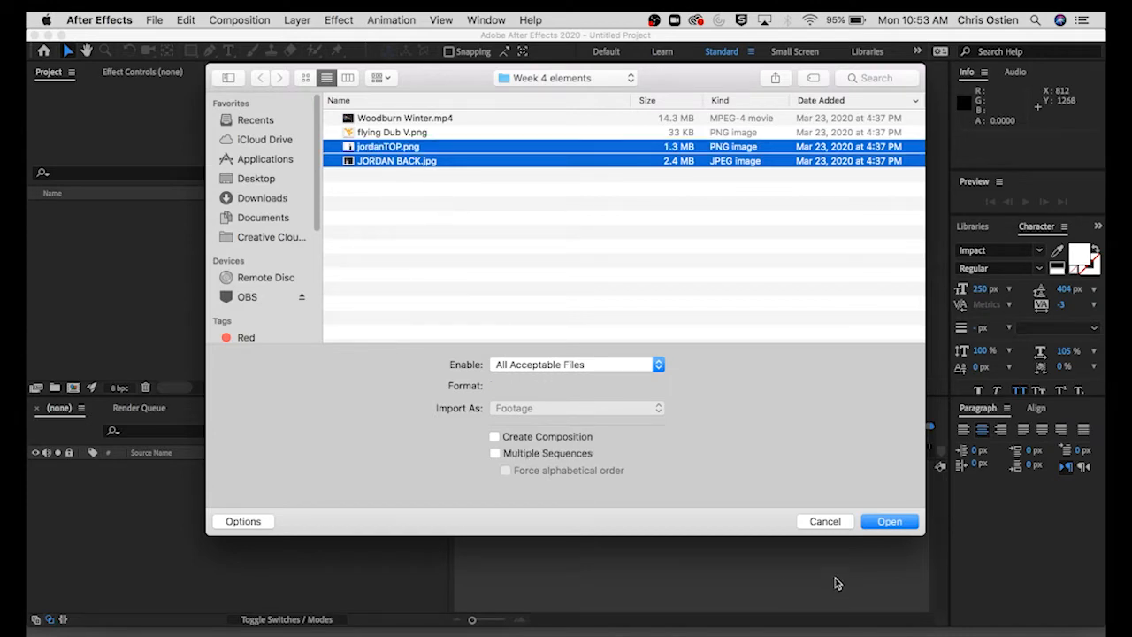
left_click(888, 528)
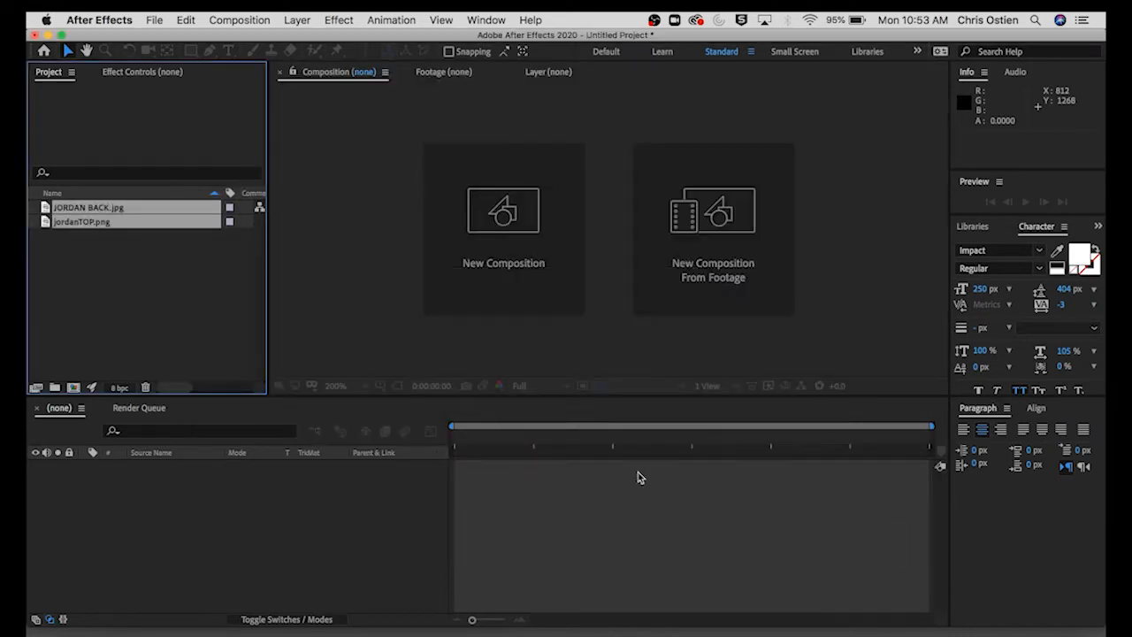
left_click(163, 279)
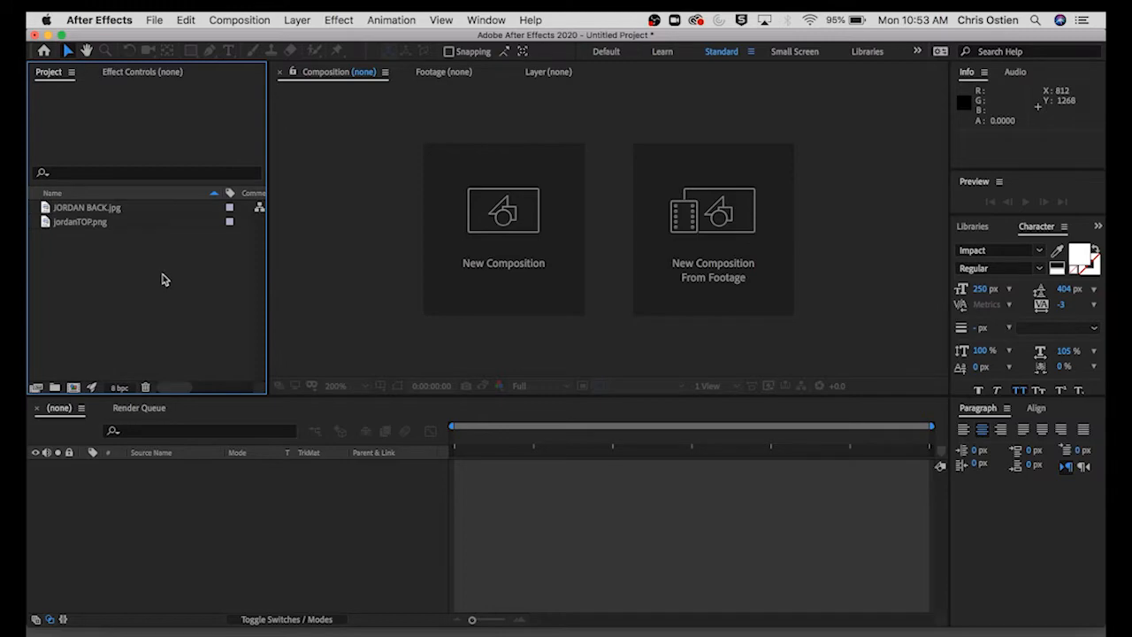
- Create a new HDTV 1080 29.97 composition with a duration of 0;00;05;00
left_click(251, 21)
left_click(254, 39)
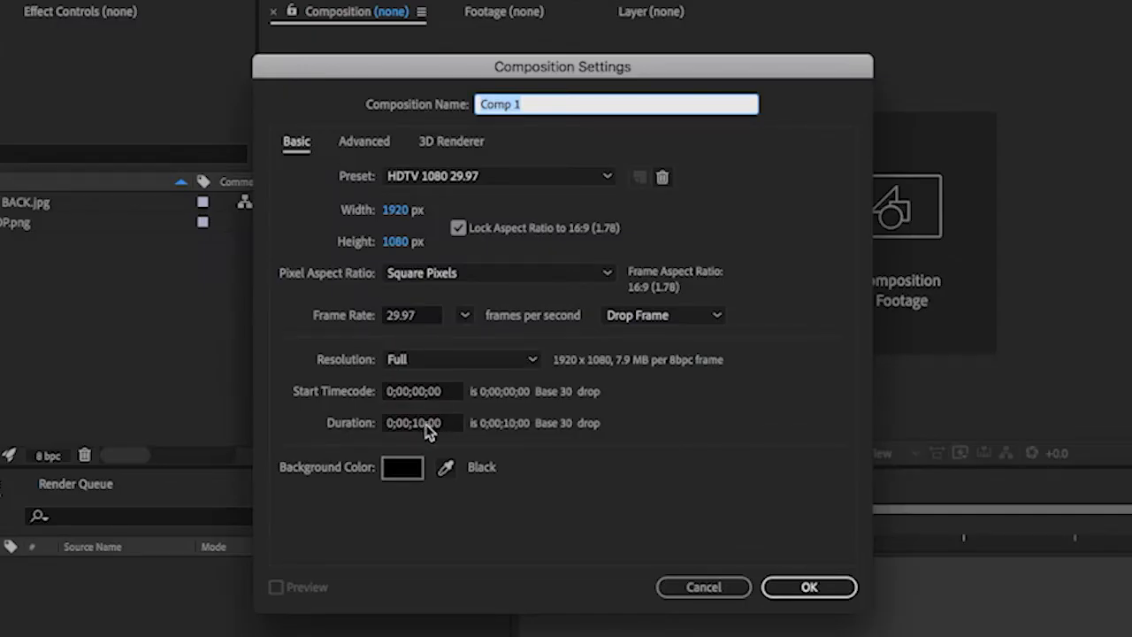
left_click(428, 428)
key("BackSpace")
key("BackSpace")
type("05")
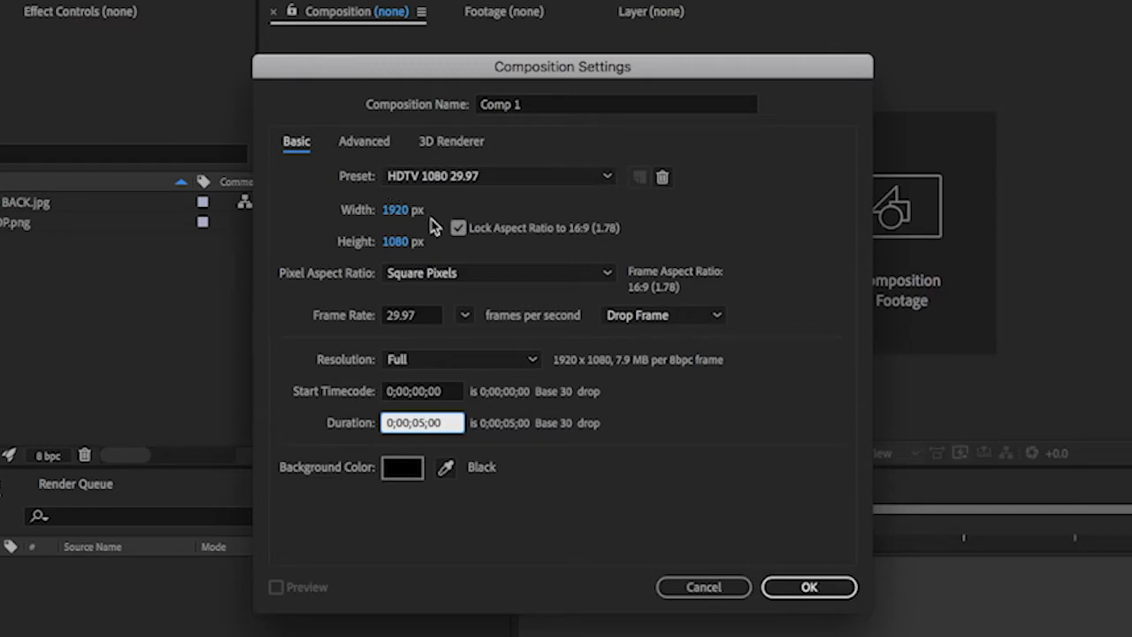
left_click(806, 591)
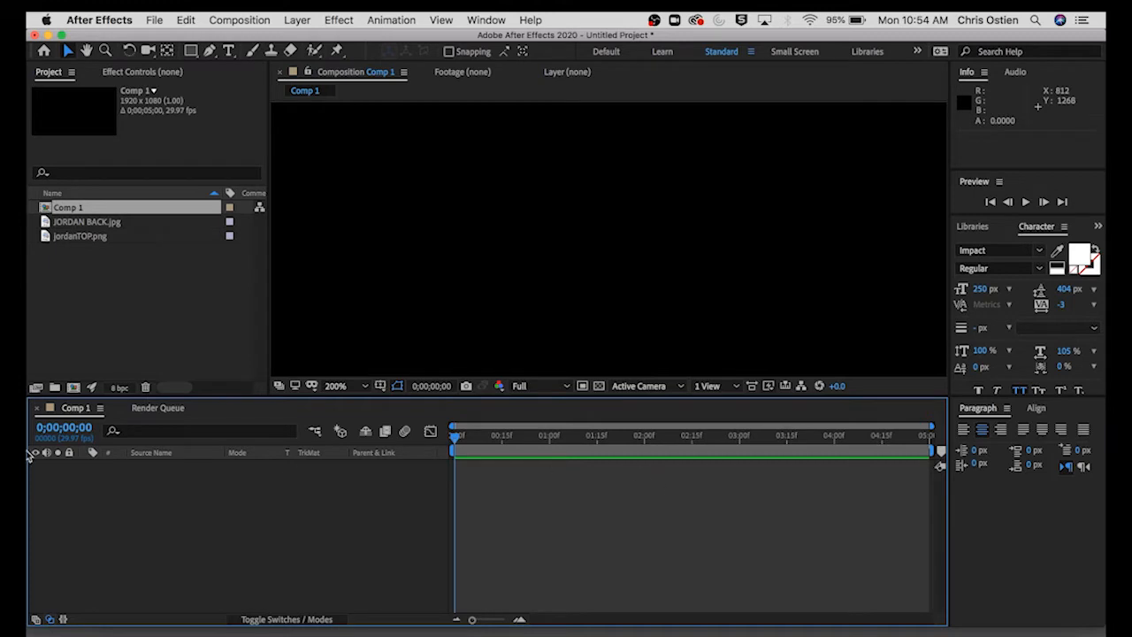
- Add both images to the composition with jordanTOP.png layered above JORDAN BACK.jpg, and fit the frame in the viewer
left_click(115, 304)
left_click_drag(79, 222, 173, 571)
left_click_drag(75, 231, 190, 466)
left_click(359, 387)
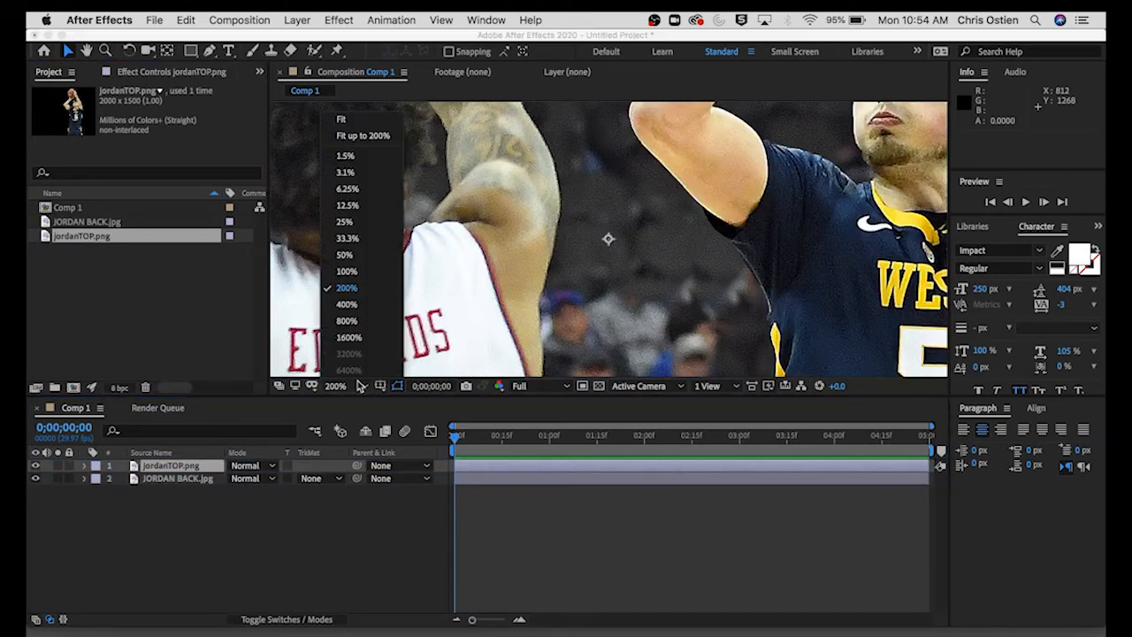
left_click(372, 137)
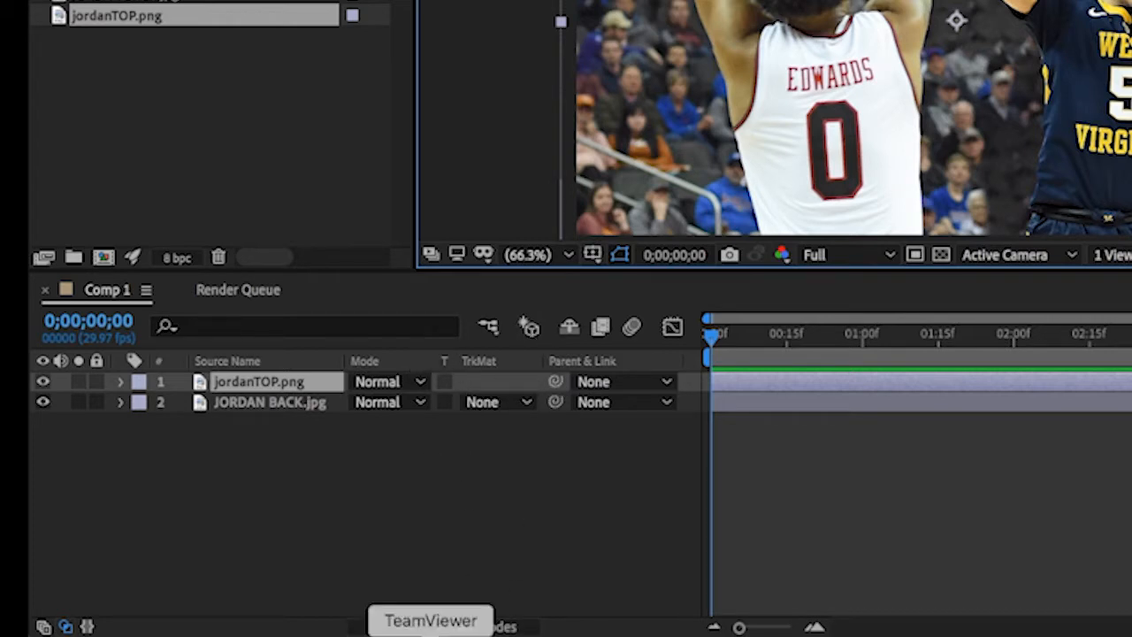
- Make the jordanTOP.png layer 3D and rotate it freehand to an orientation of about 359.5° in X and 353° in Y
left_click(498, 627)
left_click(482, 384)
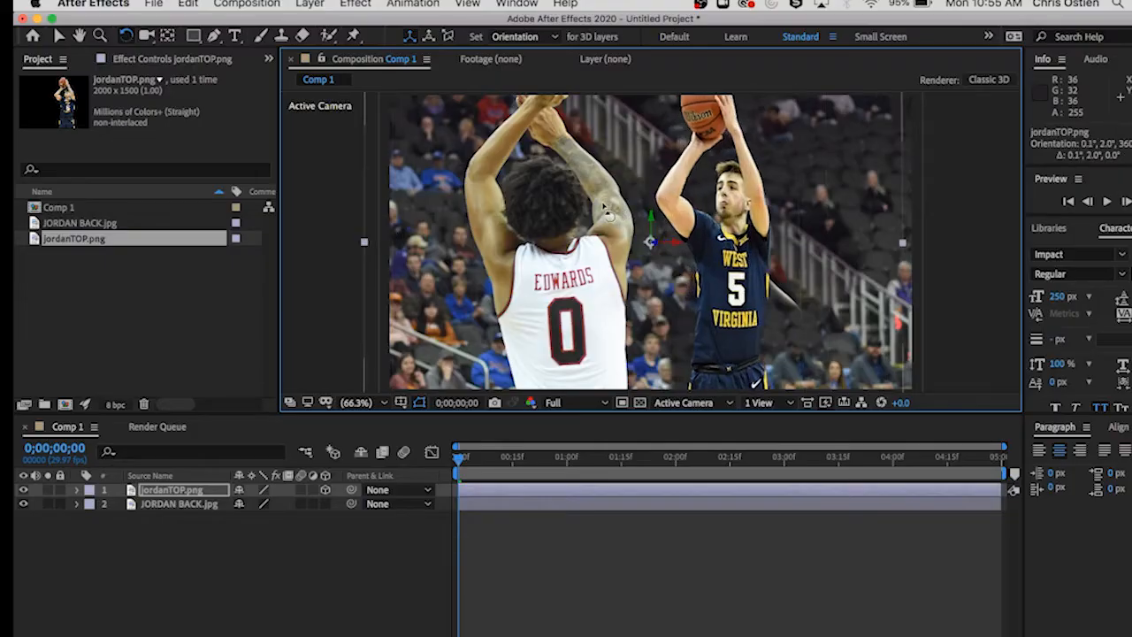
left_click_drag(609, 212, 535, 219)
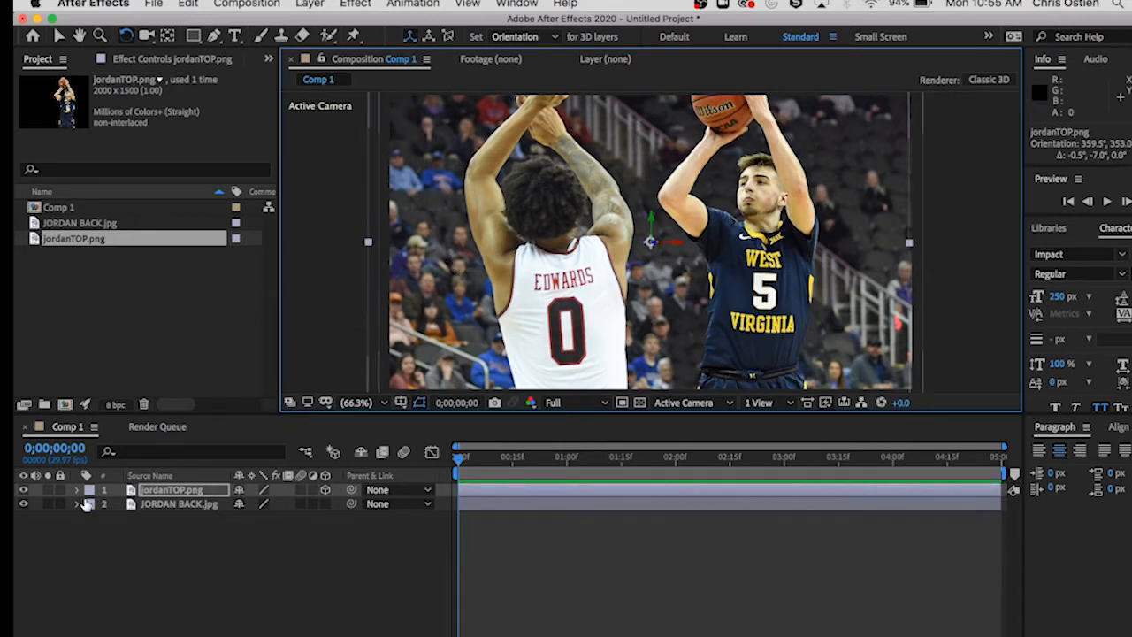
- Hide and reshow the jordanTOP.png and JORDAN BACK.jpg layers to examine what each one contributes, leaving jordanTOP.png selected
left_click(23, 491)
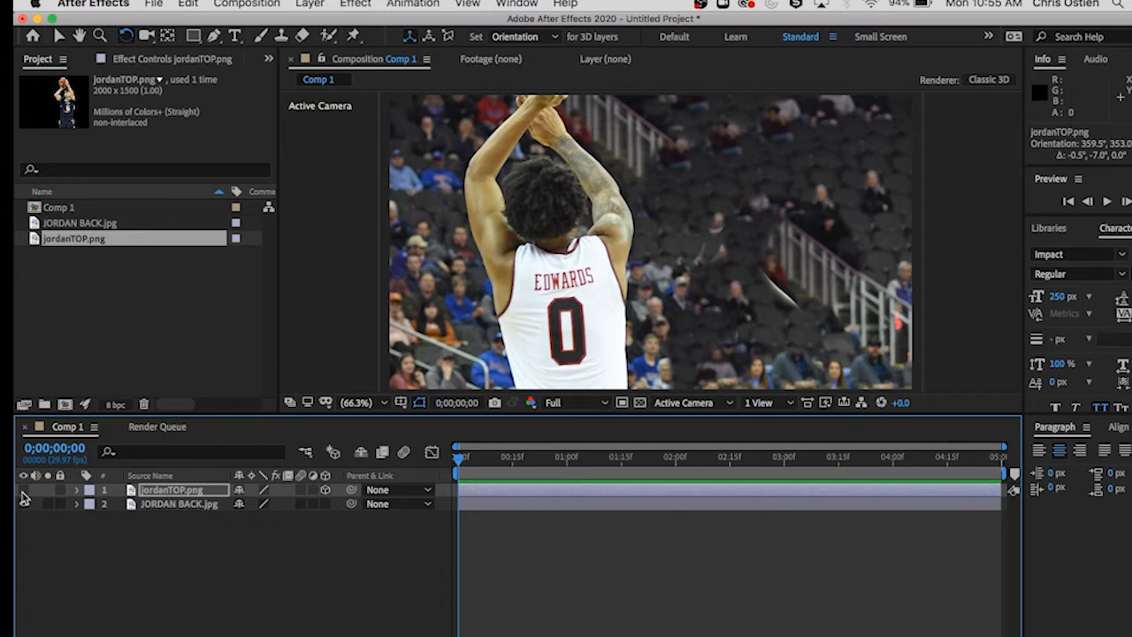
left_click(23, 491)
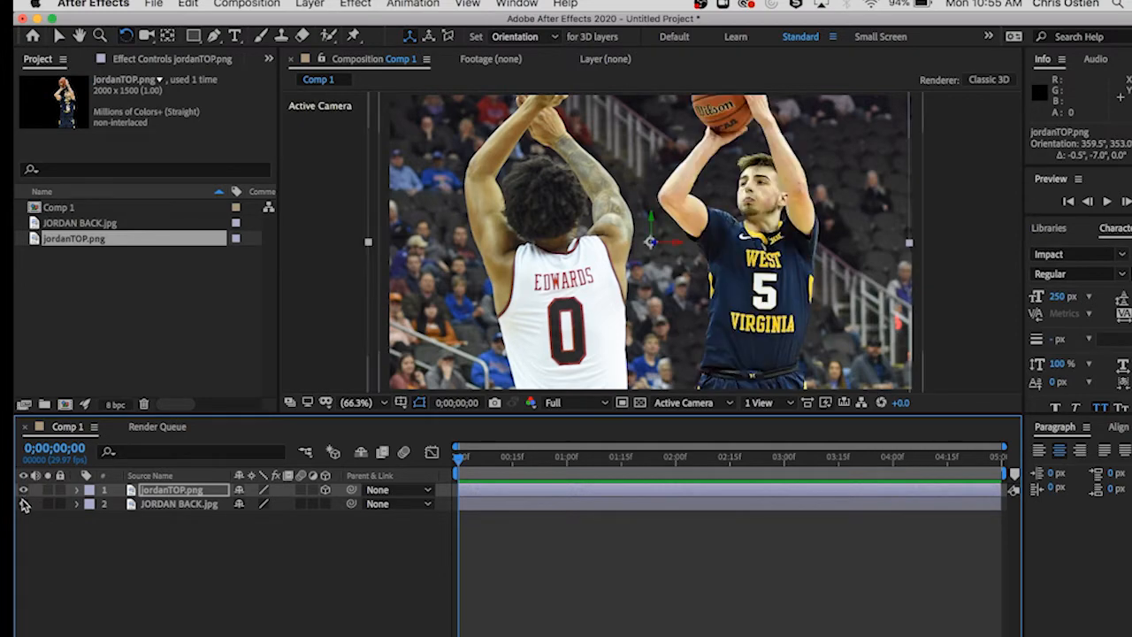
left_click(24, 504)
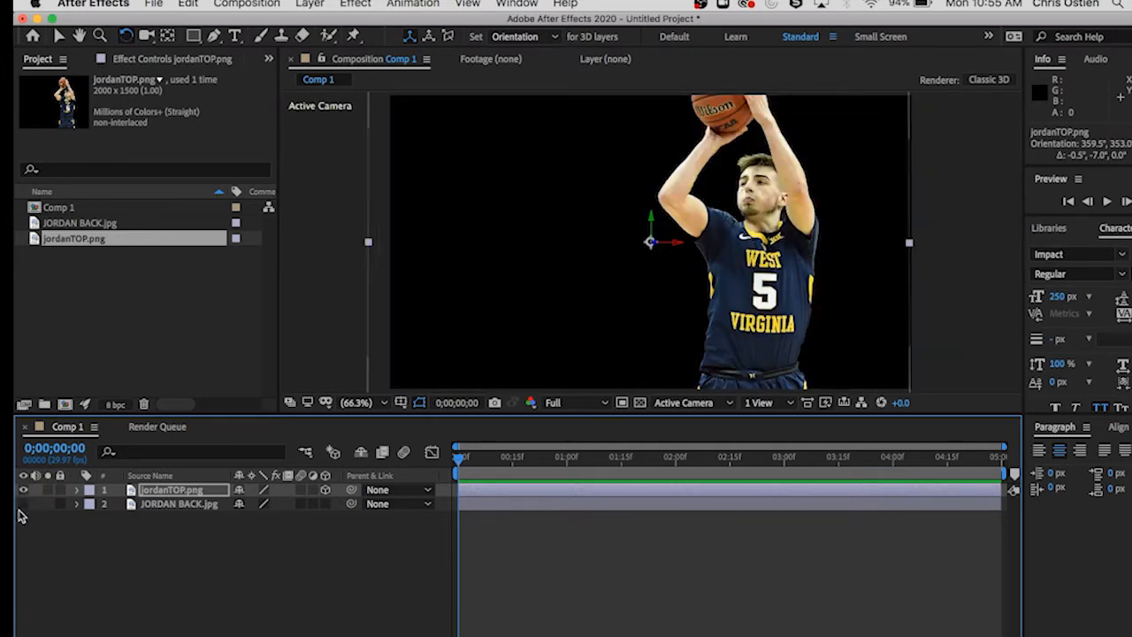
left_click(24, 503)
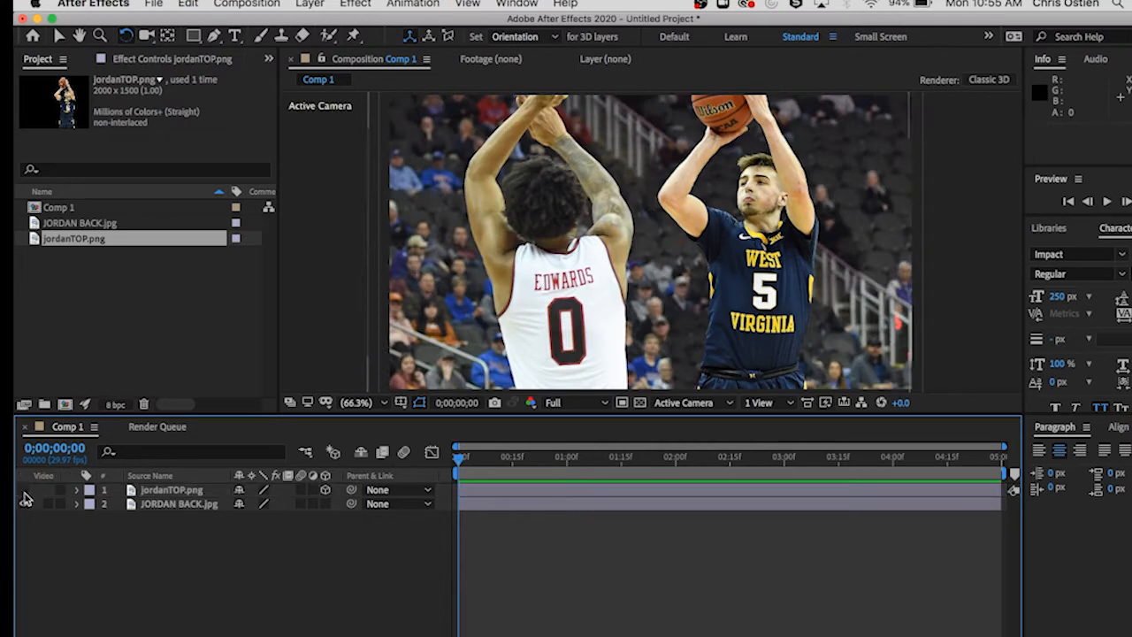
left_click(23, 490)
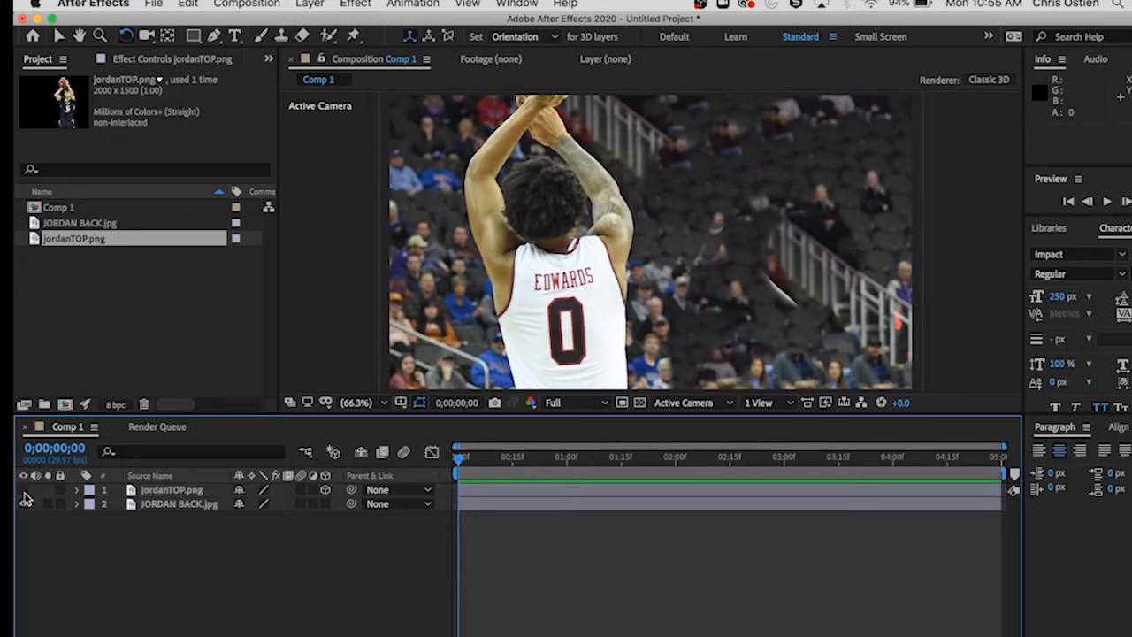
left_click(24, 491)
left_click(168, 492)
left_click(172, 504)
left_click(169, 491)
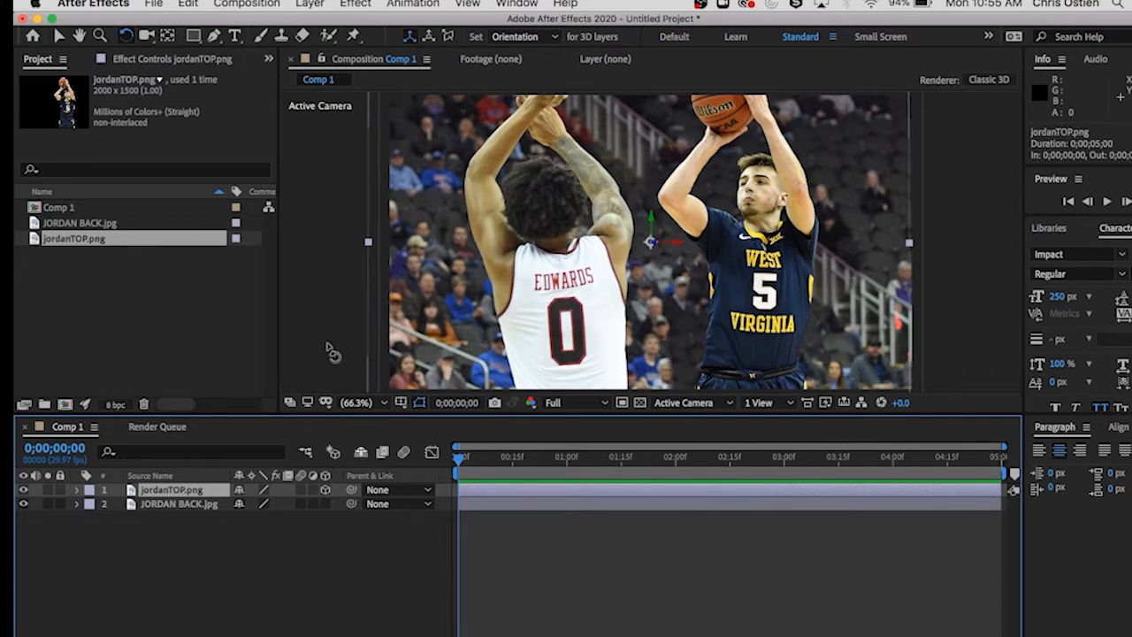
- Add a new two-node camera layer named Camera 1 with the 50mm preset
left_click(310, 4)
mouse_move(321, 21)
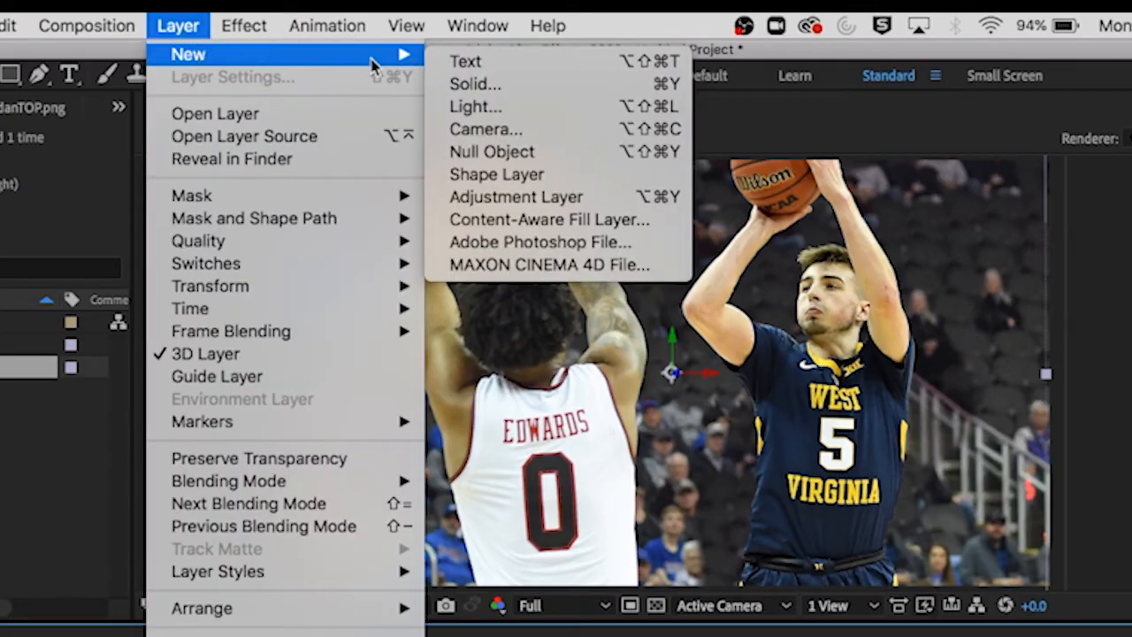
left_click(485, 130)
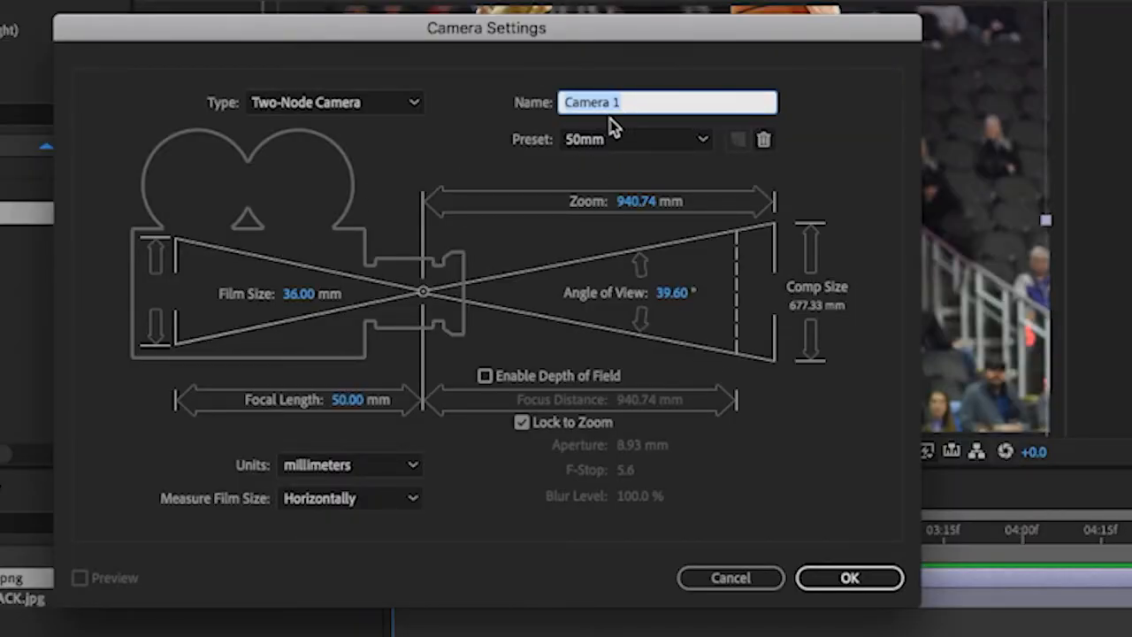
left_click(615, 141)
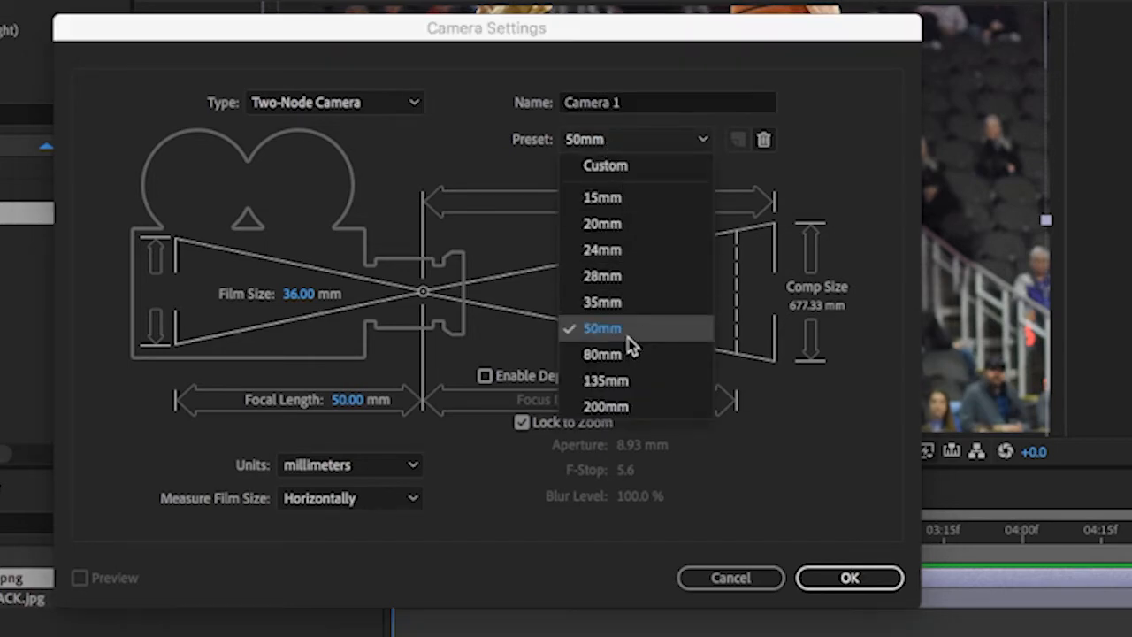
left_click(626, 338)
left_click(610, 148)
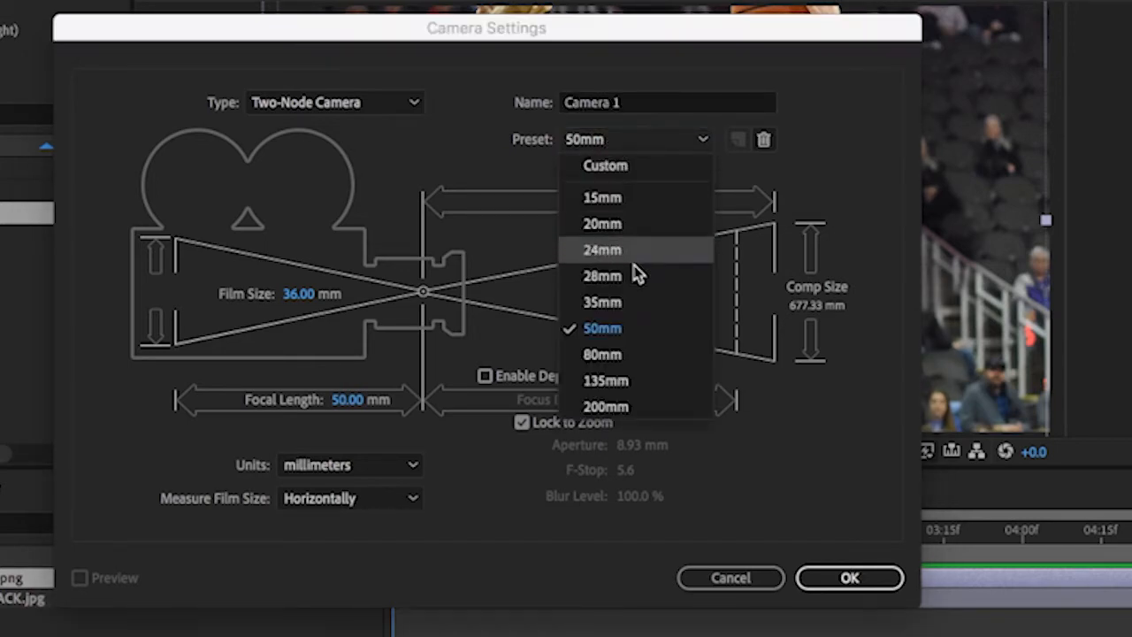
left_click(638, 329)
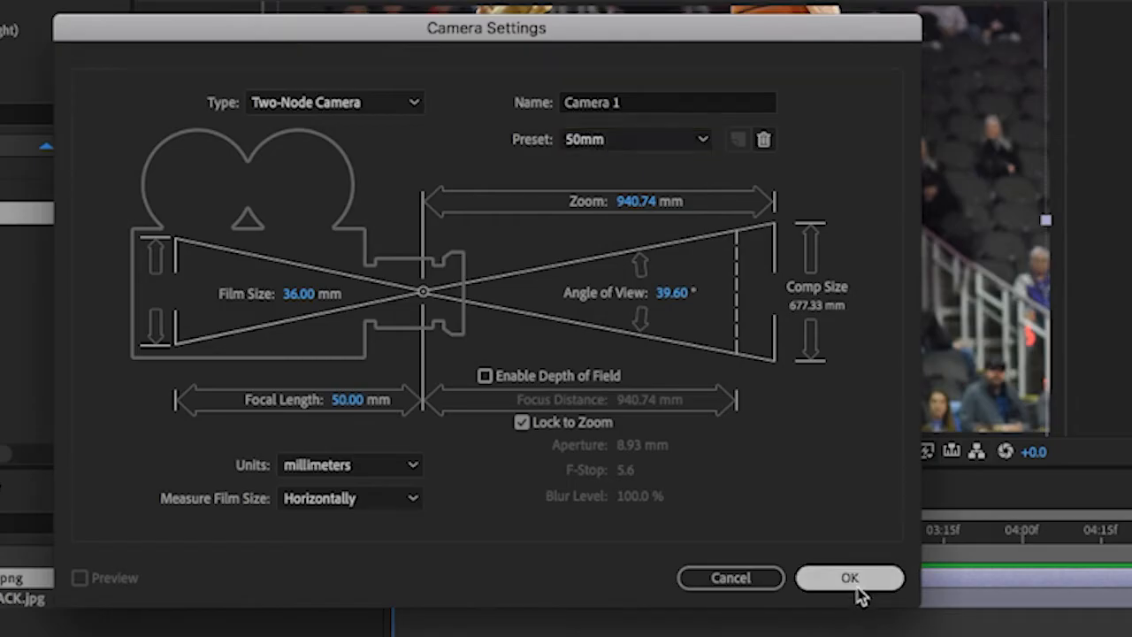
left_click(856, 592)
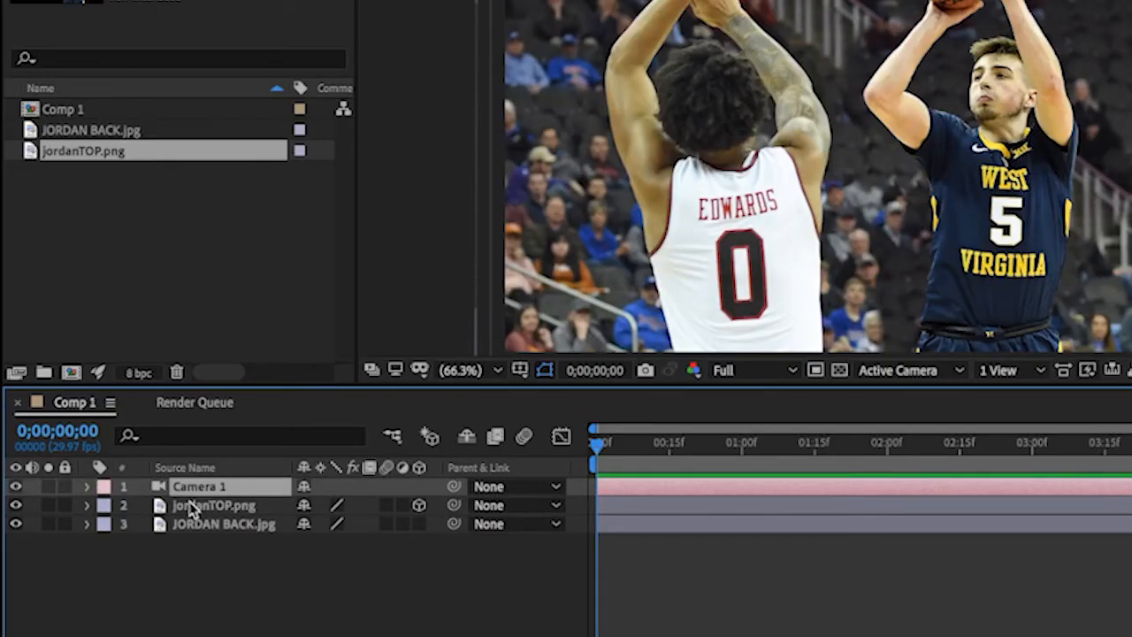
- Reveal Camera 1's transform properties and set a starting Position keyframe at 0;00;00;00
left_click(88, 488)
key("space")
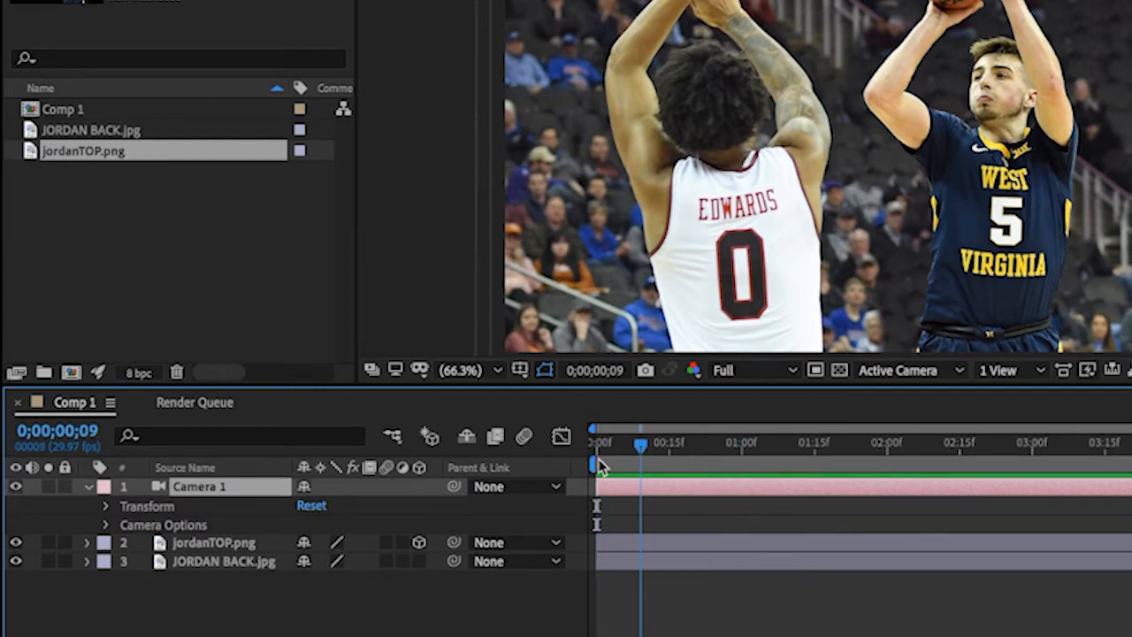
key("space")
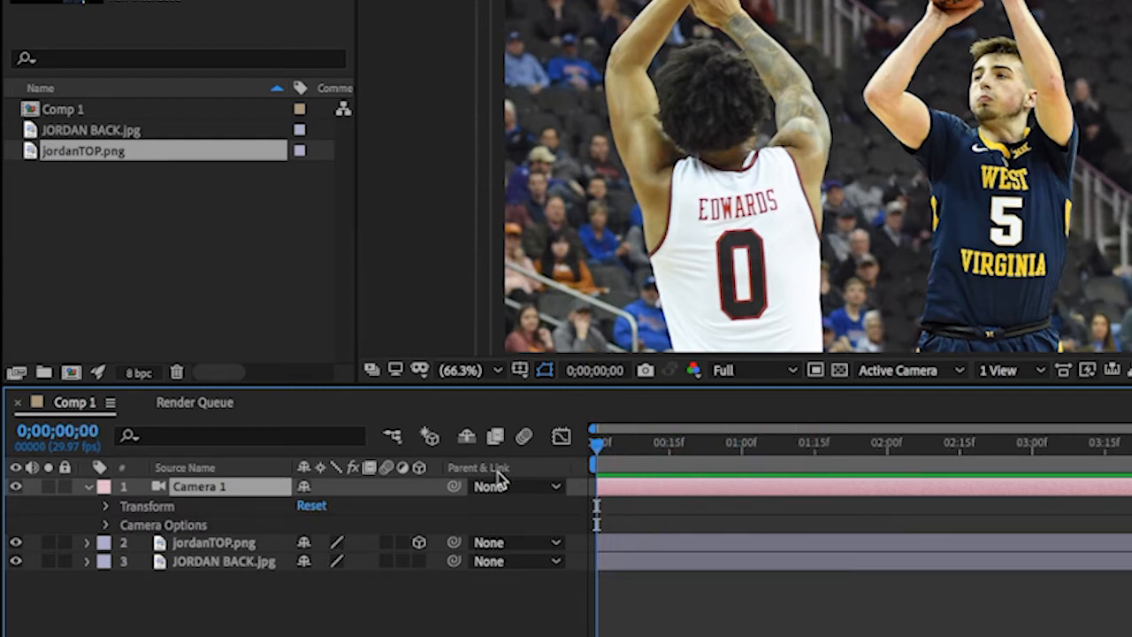
left_click(107, 509)
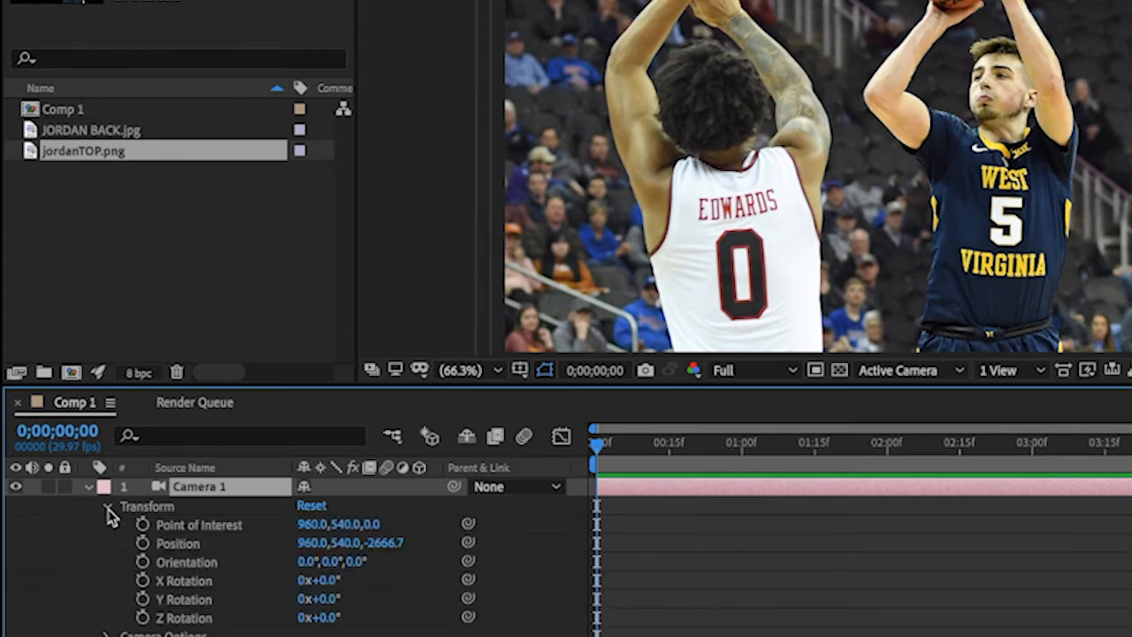
left_click(142, 543)
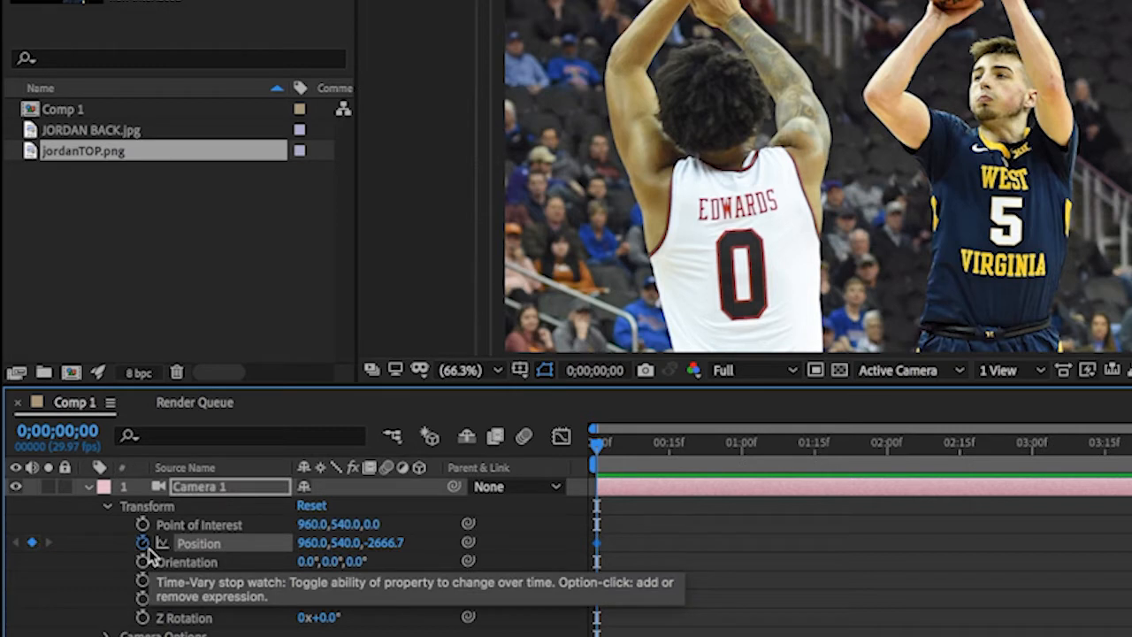
- Keyframe Camera 1's Z position at -2300 on frame 0;00;04;29, and scrub back to the first frame to preview the move
left_click_drag(653, 444, 1131, 444)
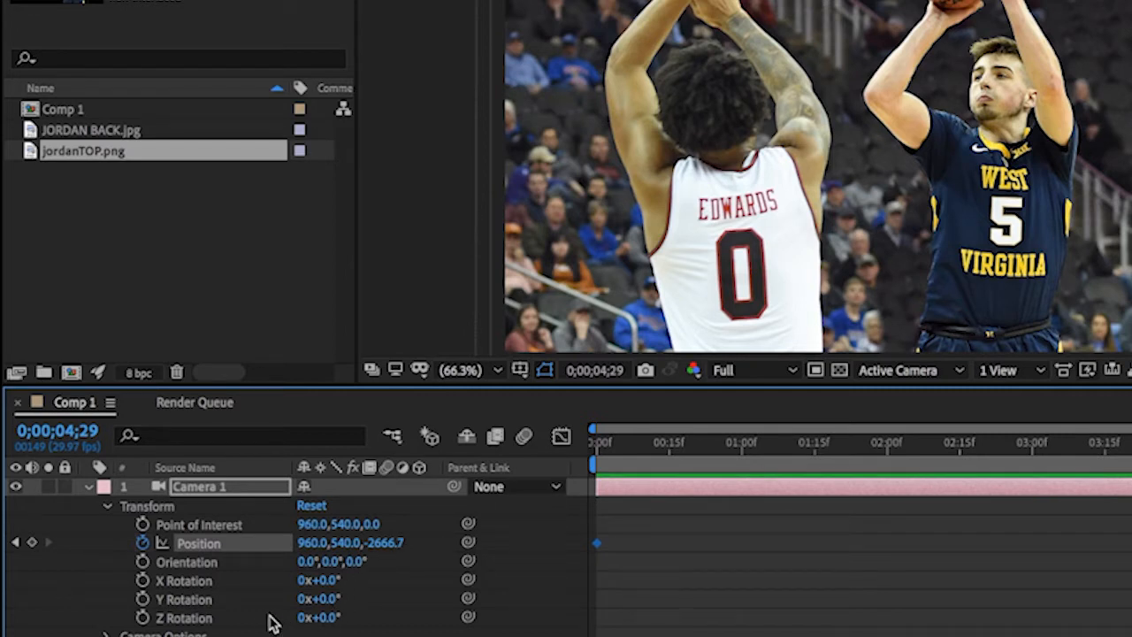
left_click(387, 543)
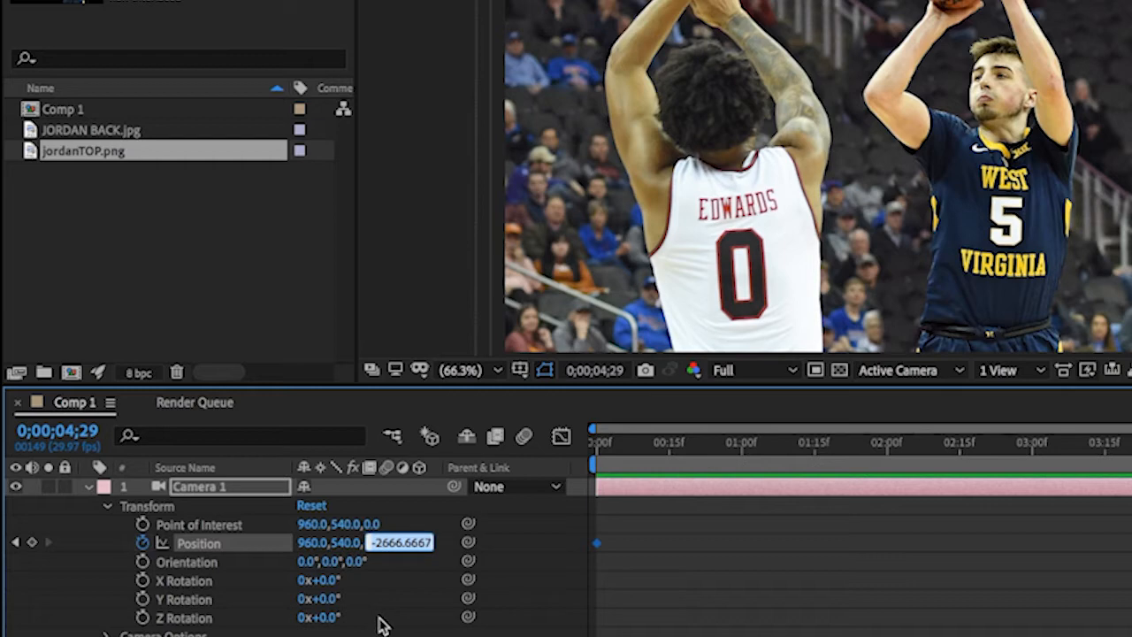
type("-2300")
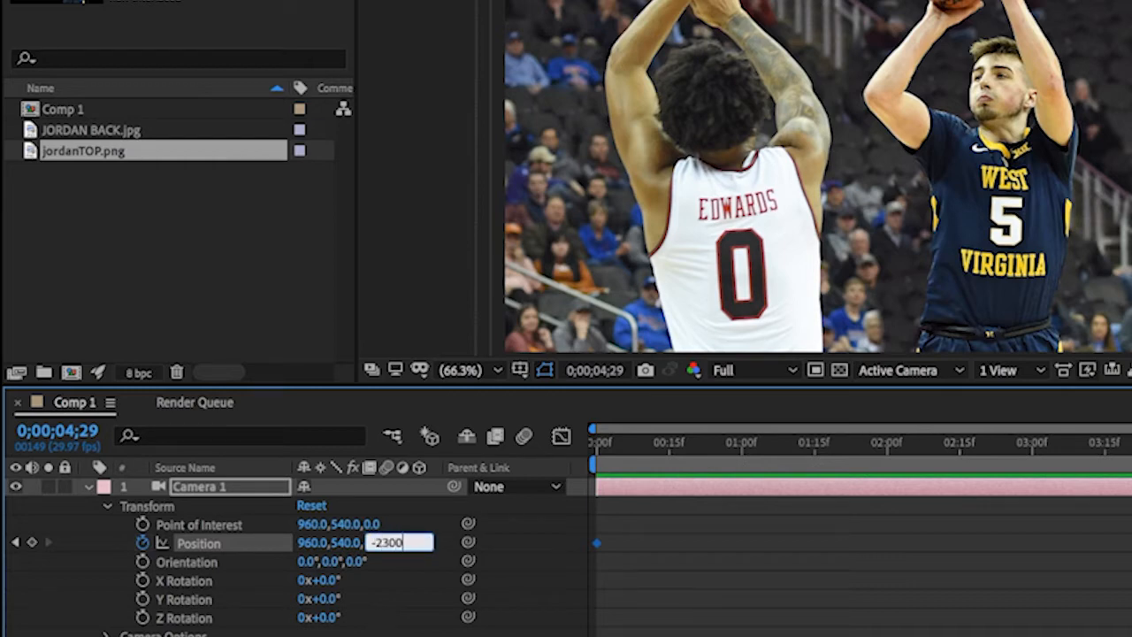
key("Return")
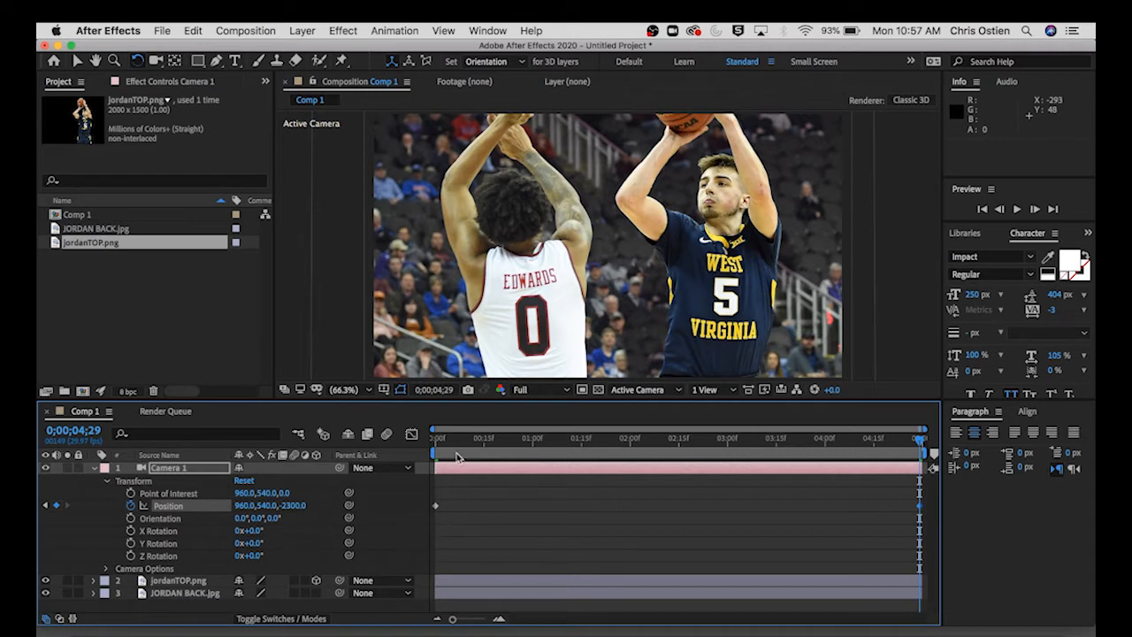
left_click_drag(468, 453, 365, 503)
left_click_drag(522, 509, 387, 536)
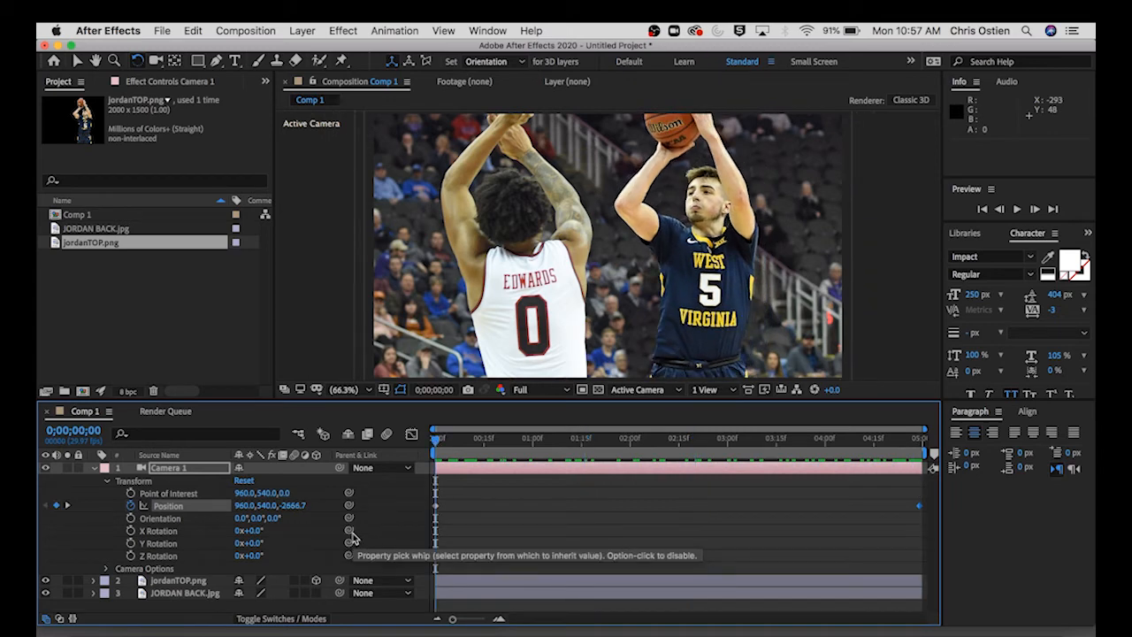
- Collapse Camera 1's properties and apply the Black & White effect to the JORDAN BACK.jpg layer
left_click(105, 469)
left_click(73, 545)
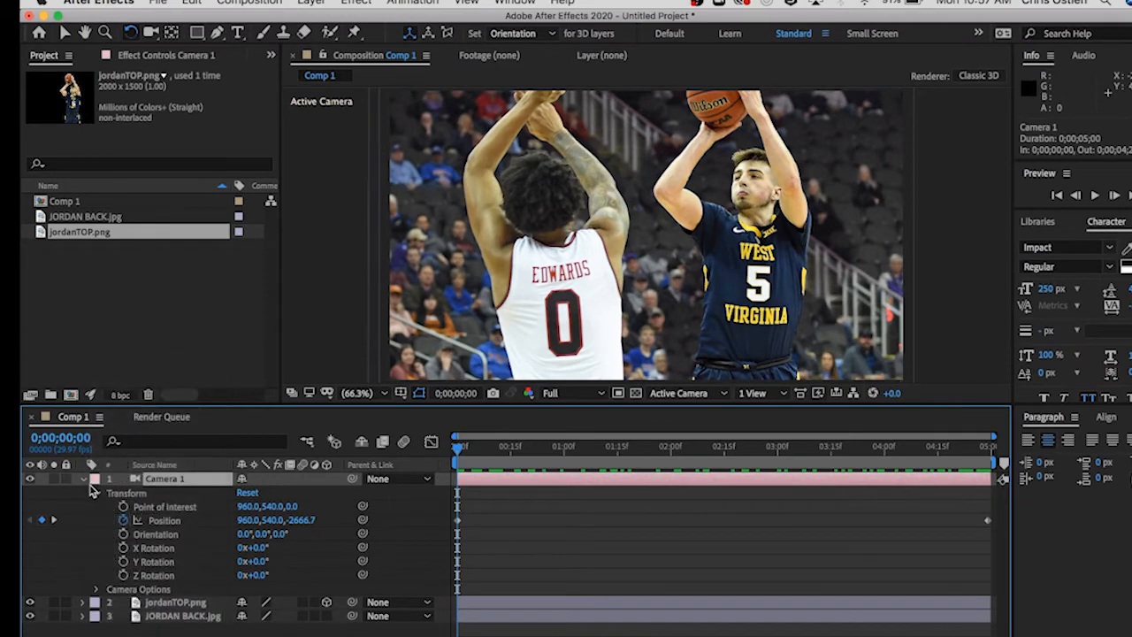
left_click(89, 485)
left_click(85, 480)
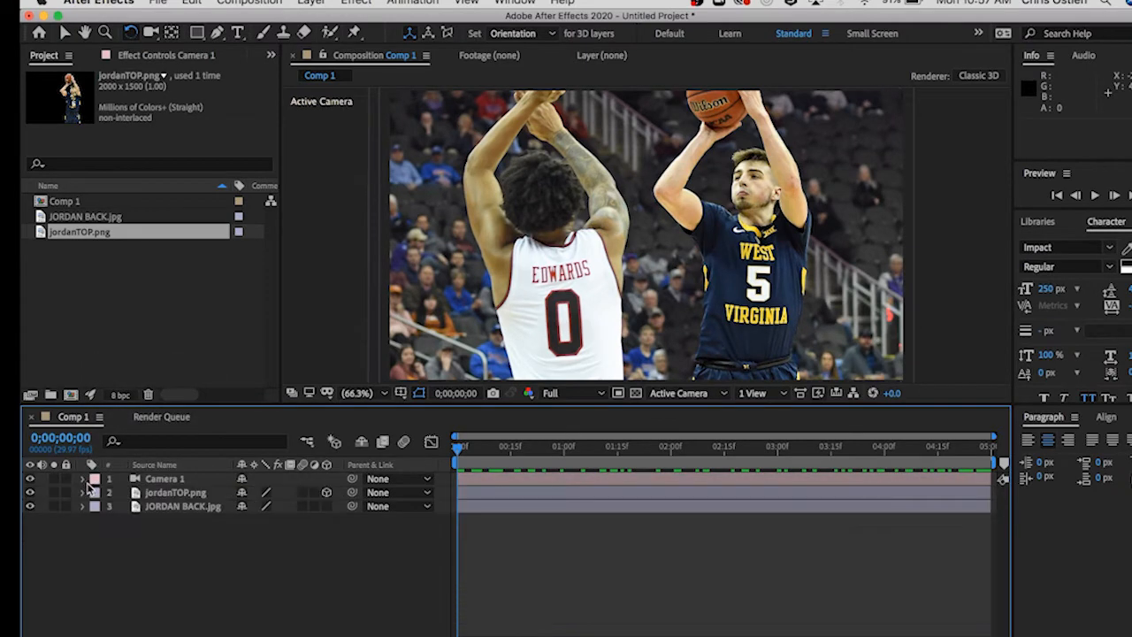
left_click(190, 511)
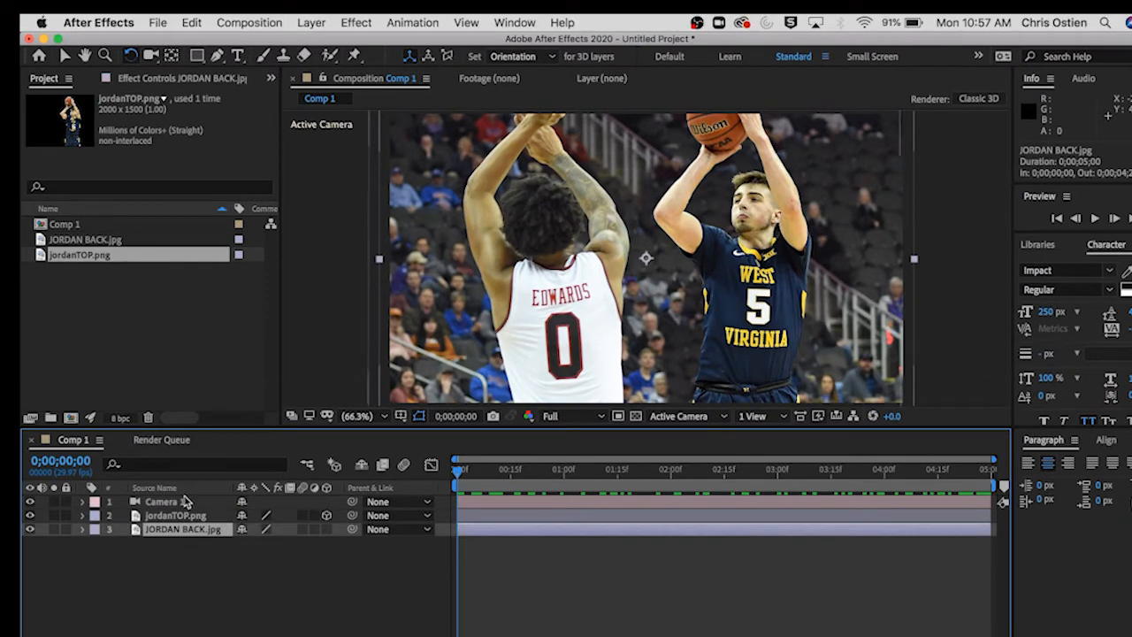
left_click(354, 24)
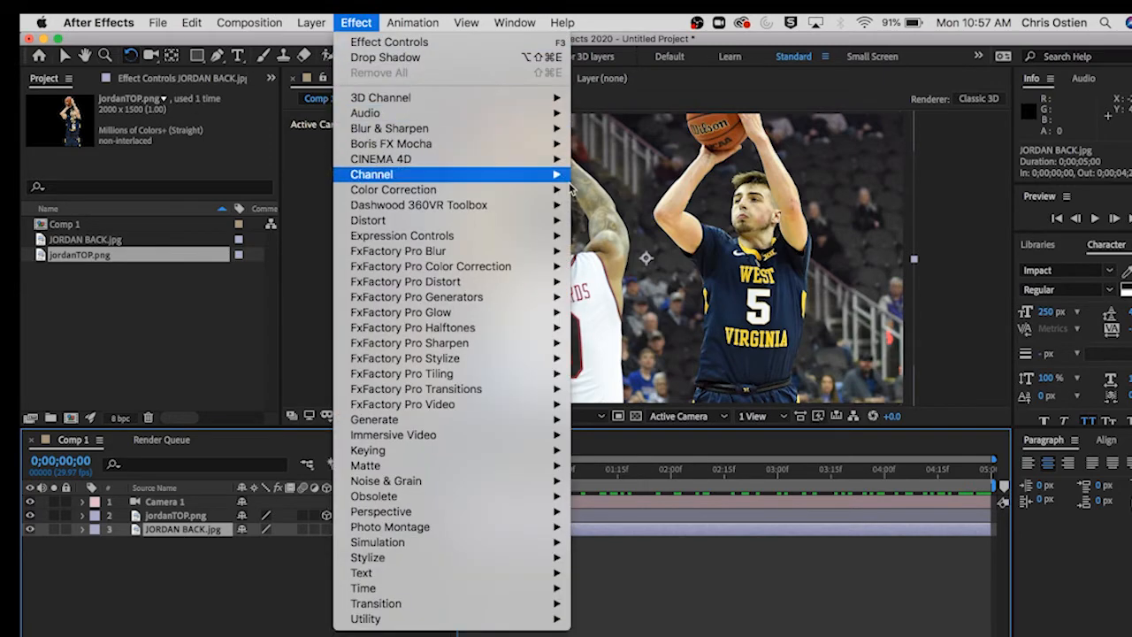
mouse_move(561, 191)
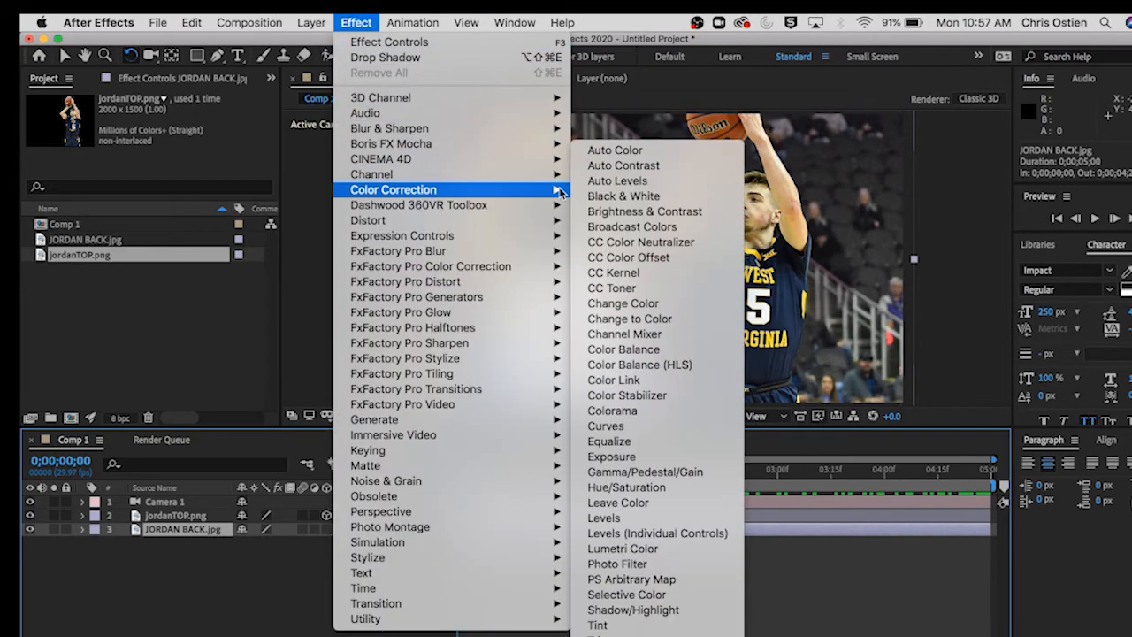
left_click(654, 198)
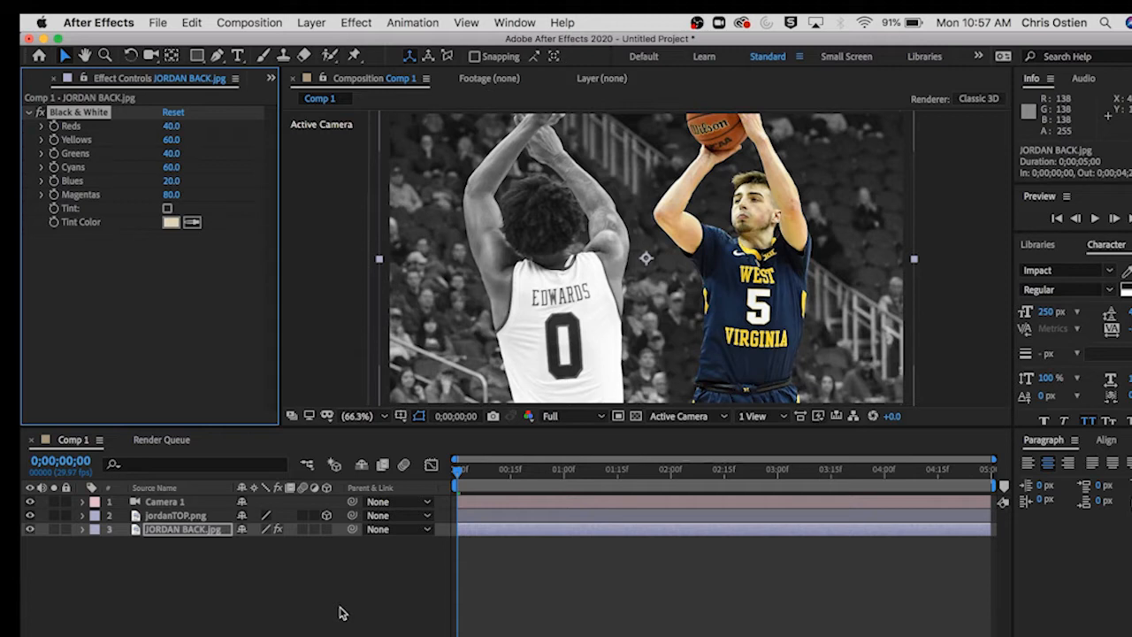
- Enable Tint in the background's Black & White effect and set the tint color to hex 002855
left_click(172, 223)
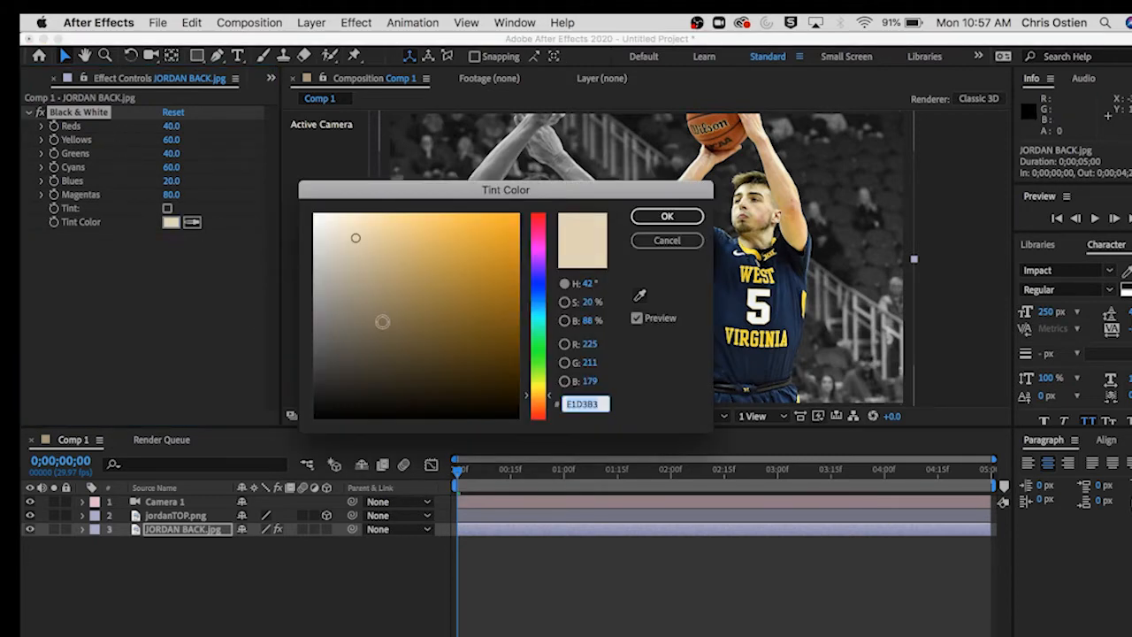
left_click(538, 291)
mouse_move(509, 298)
left_mouse_down()
mouse_move(501, 222)
mouse_move(501, 281)
left_mouse_up()
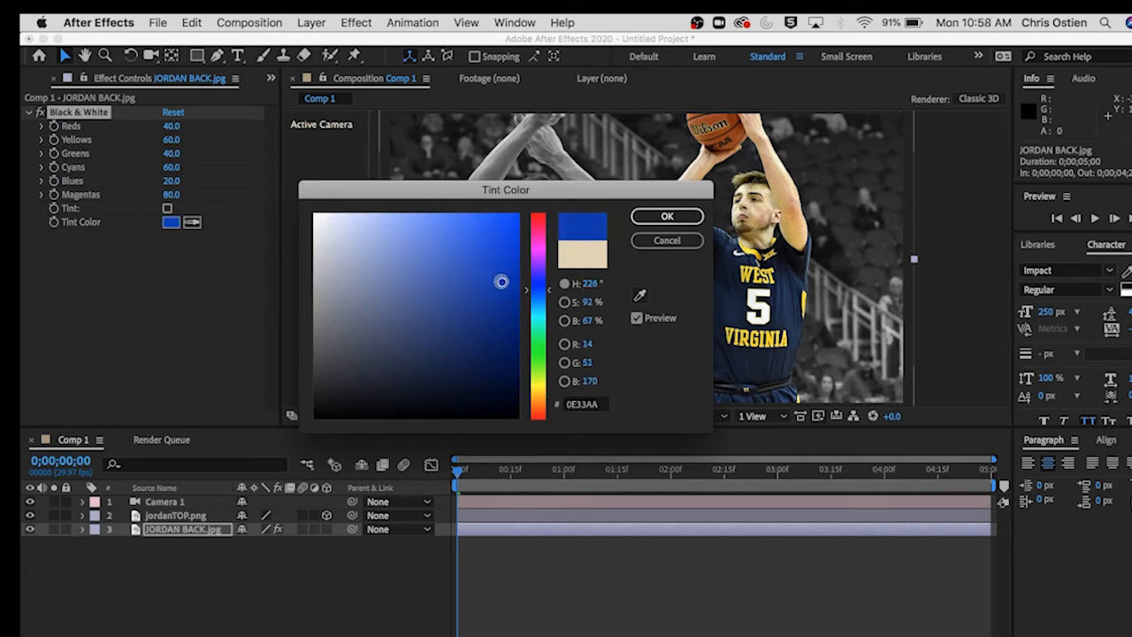
left_click(666, 216)
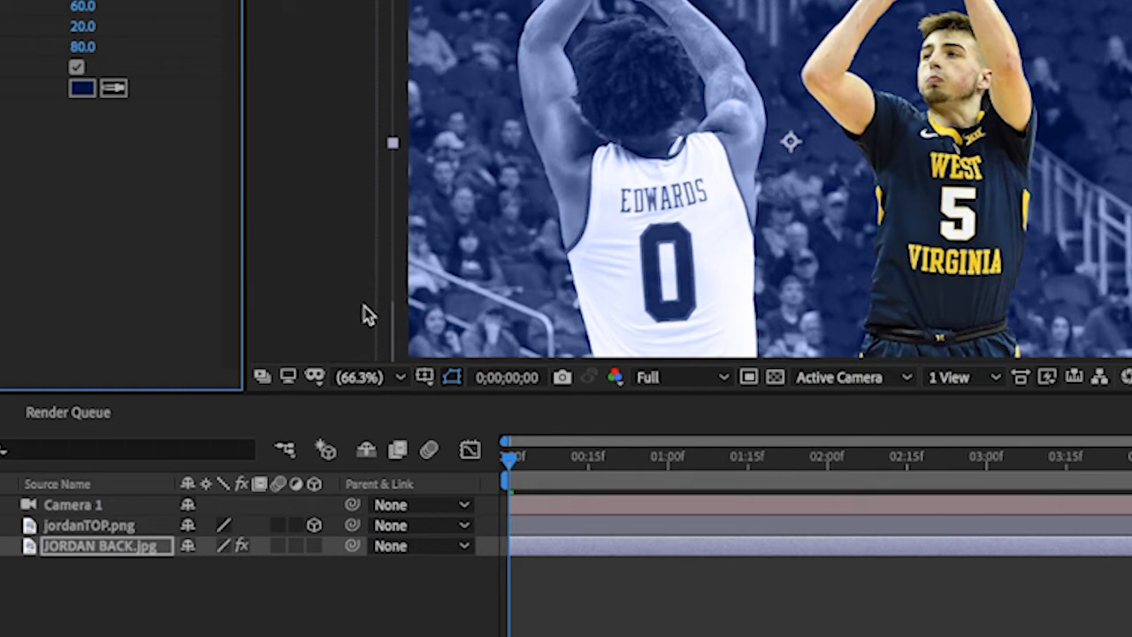
left_click(89, 92)
type("0")
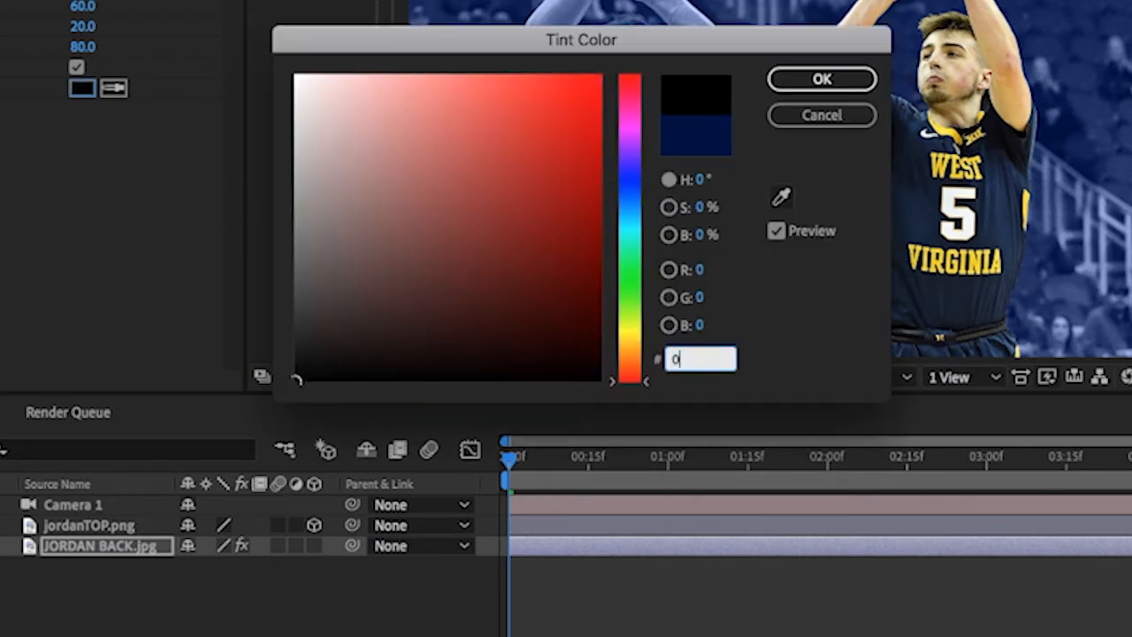
type("02855")
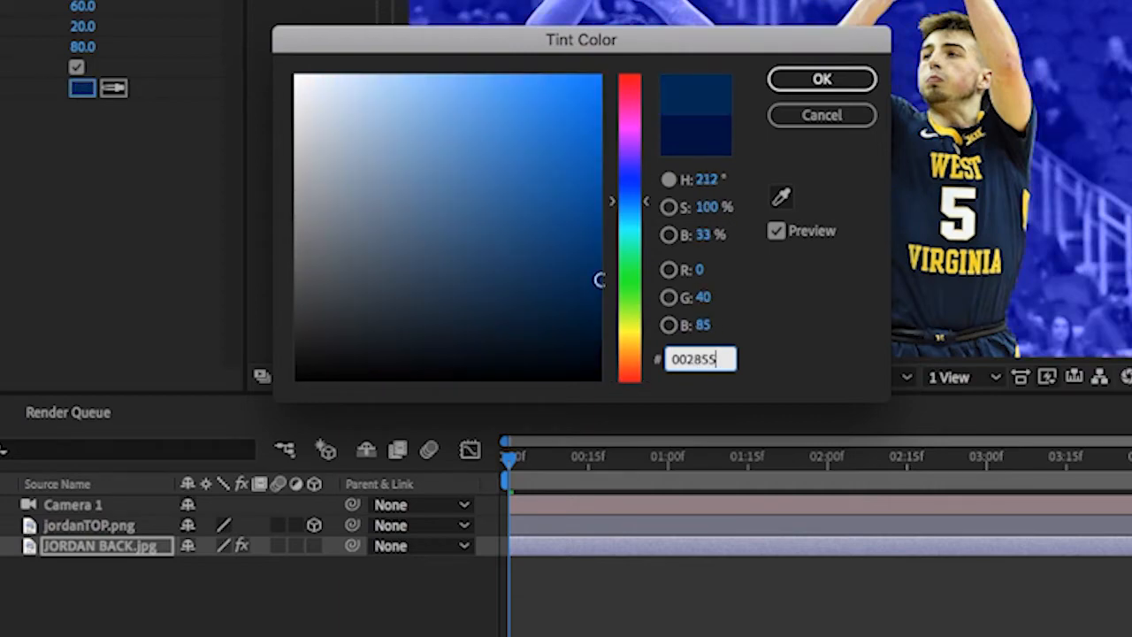
key("Return")
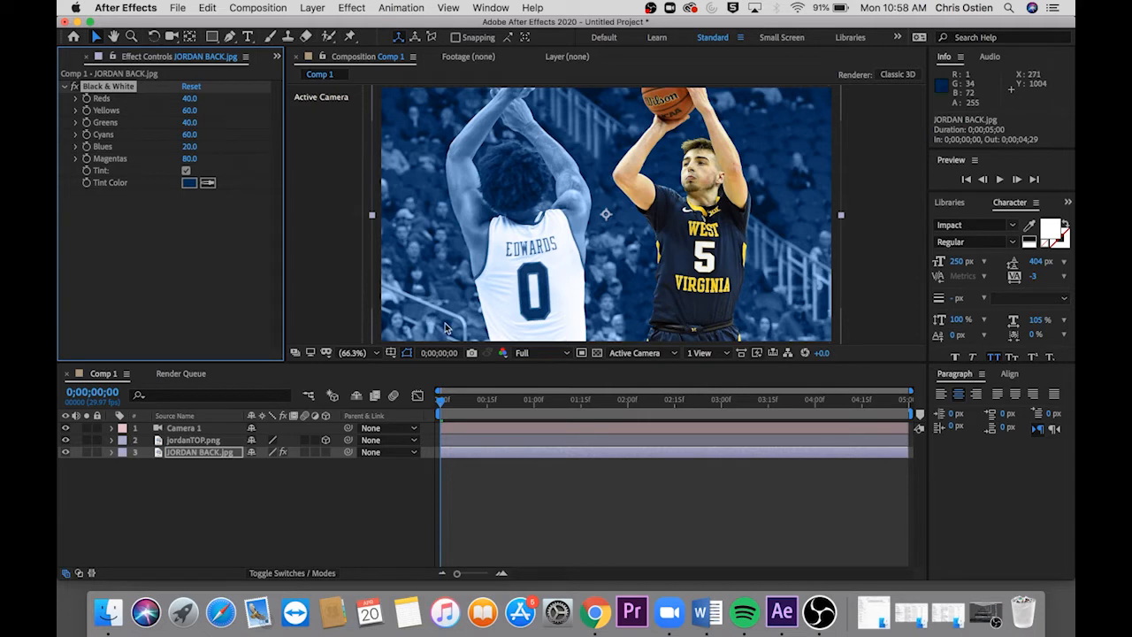
- Reveal JORDAN BACK.jpg's transform properties and set a starting Scale keyframe at 0;00;00;00
left_click_drag(451, 404, 401, 400)
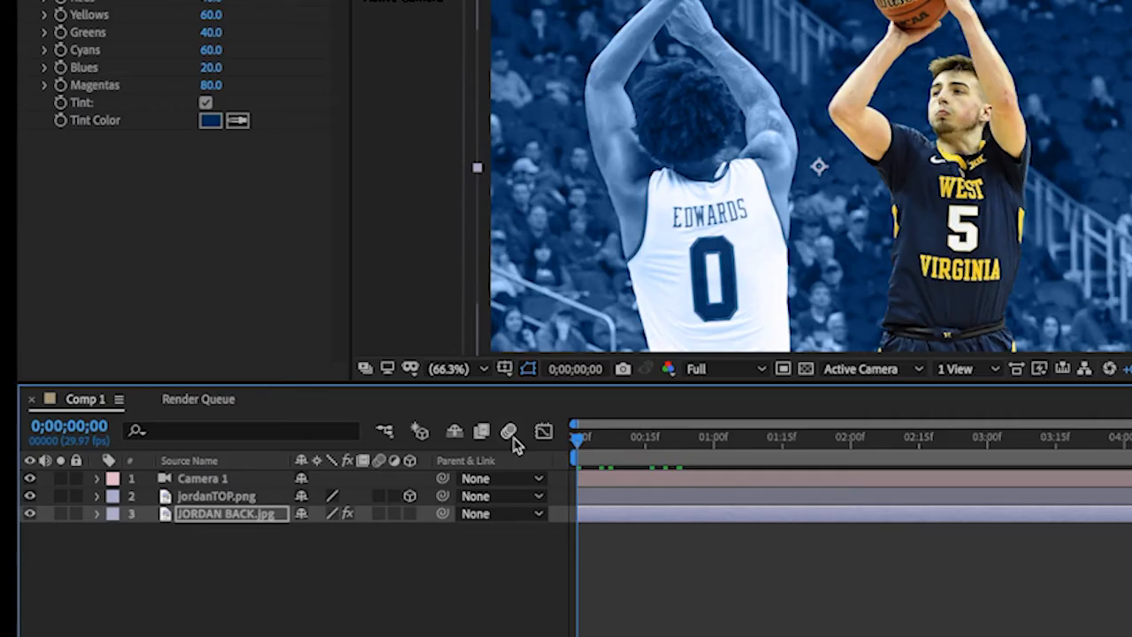
left_click(98, 514)
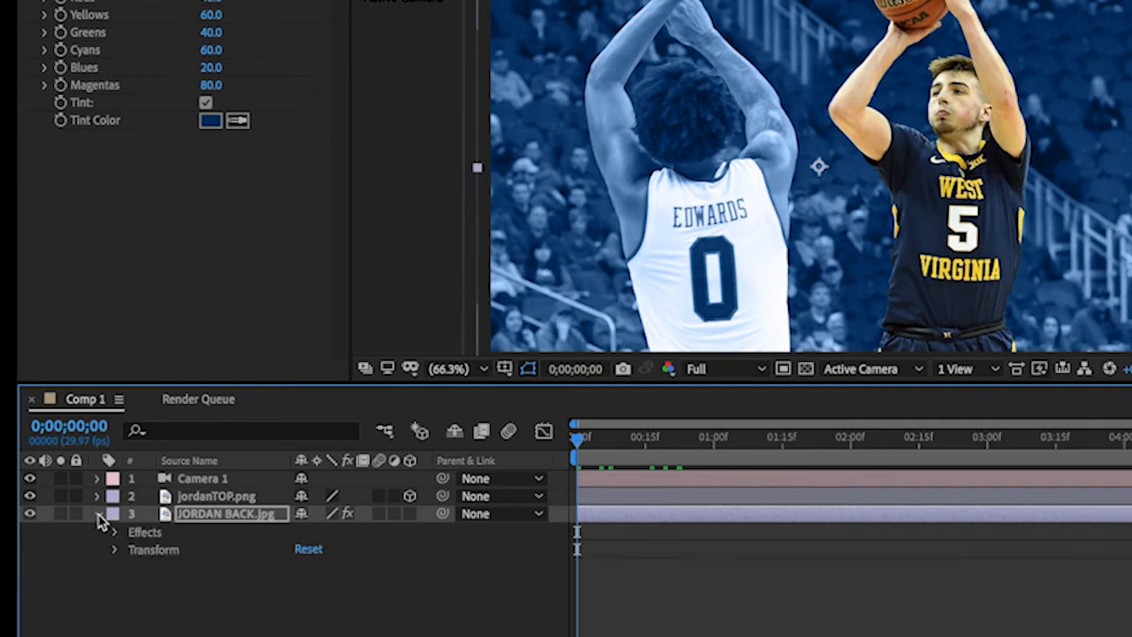
left_click(116, 552)
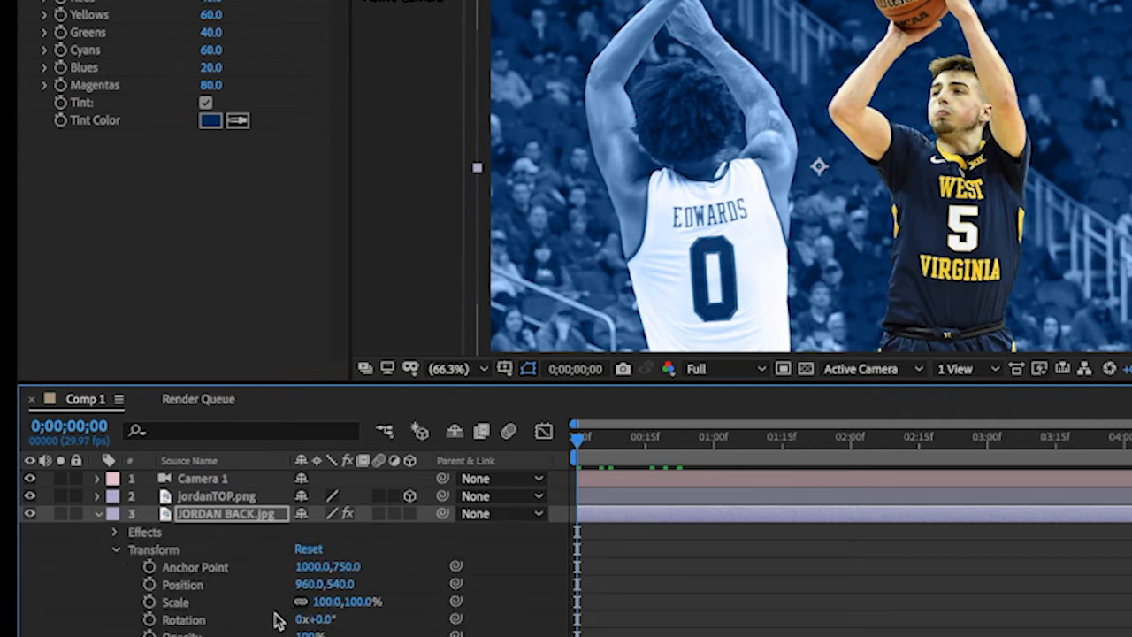
left_click(149, 602)
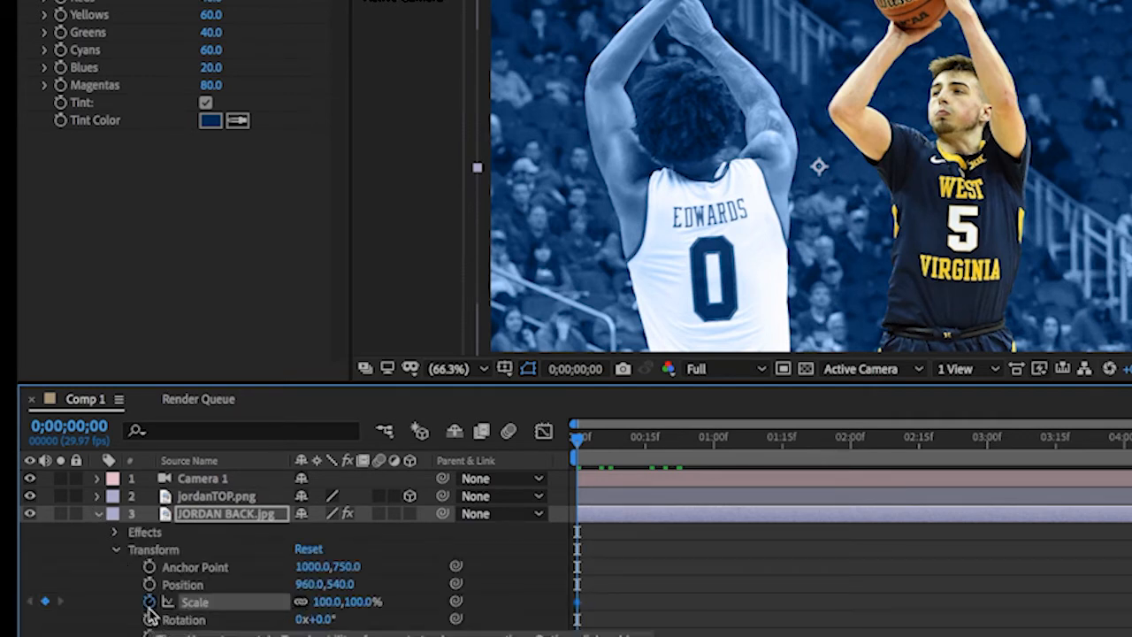
- Keyframe JORDAN BACK.jpg's Scale at 96% on frame 0;00;04;29, and scrub back to the first frame to preview the animation
left_click_drag(594, 438, 1131, 501)
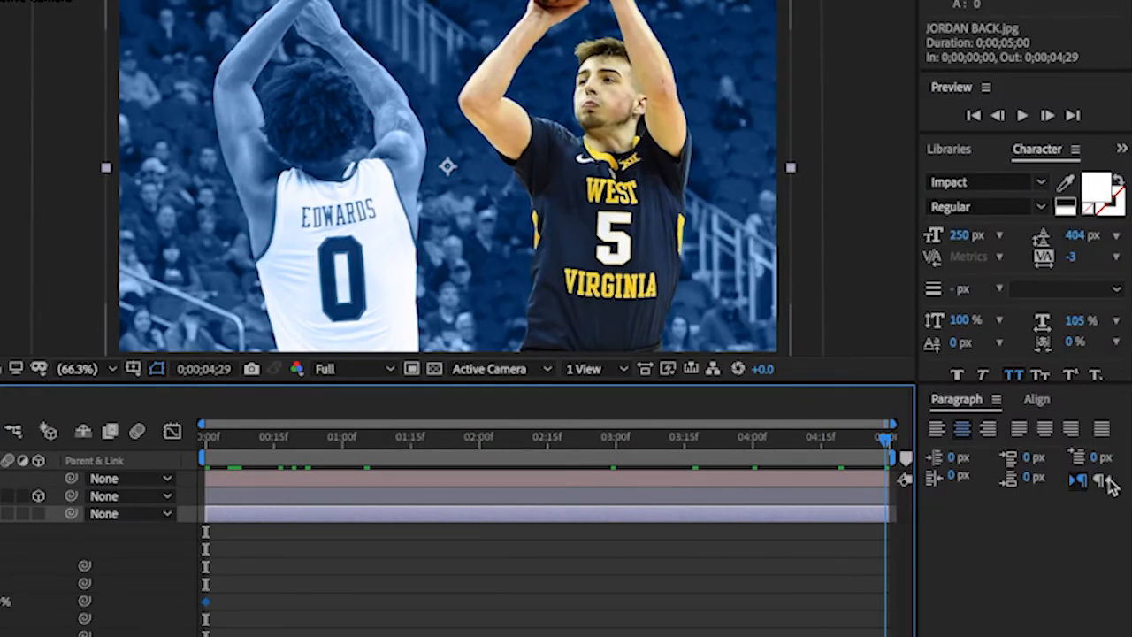
left_click(229, 603)
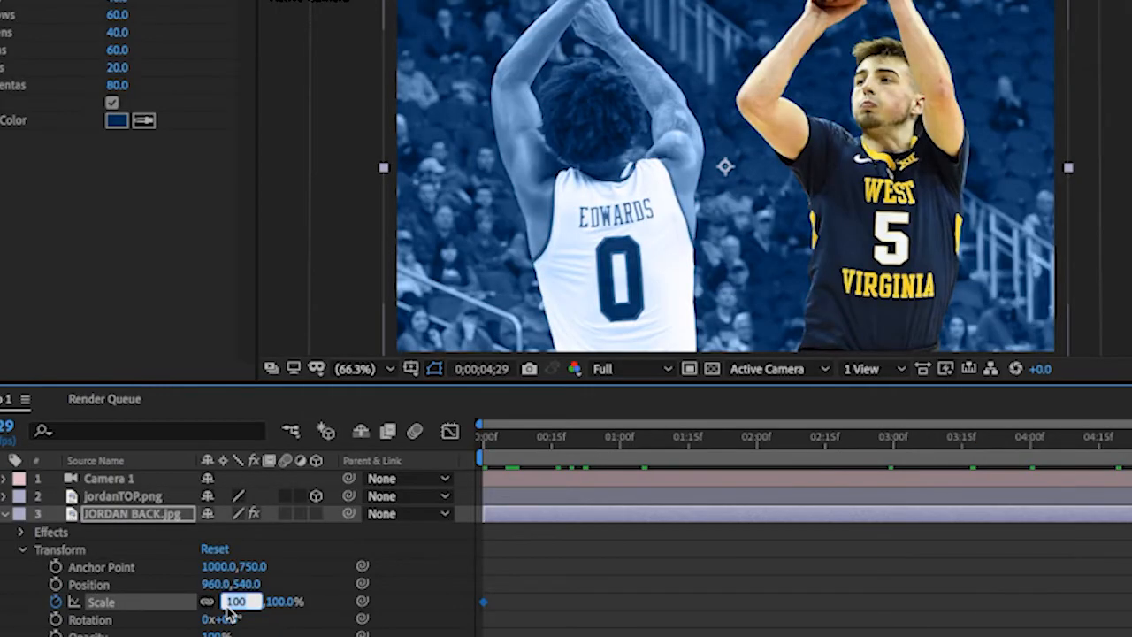
type("96")
key("Return")
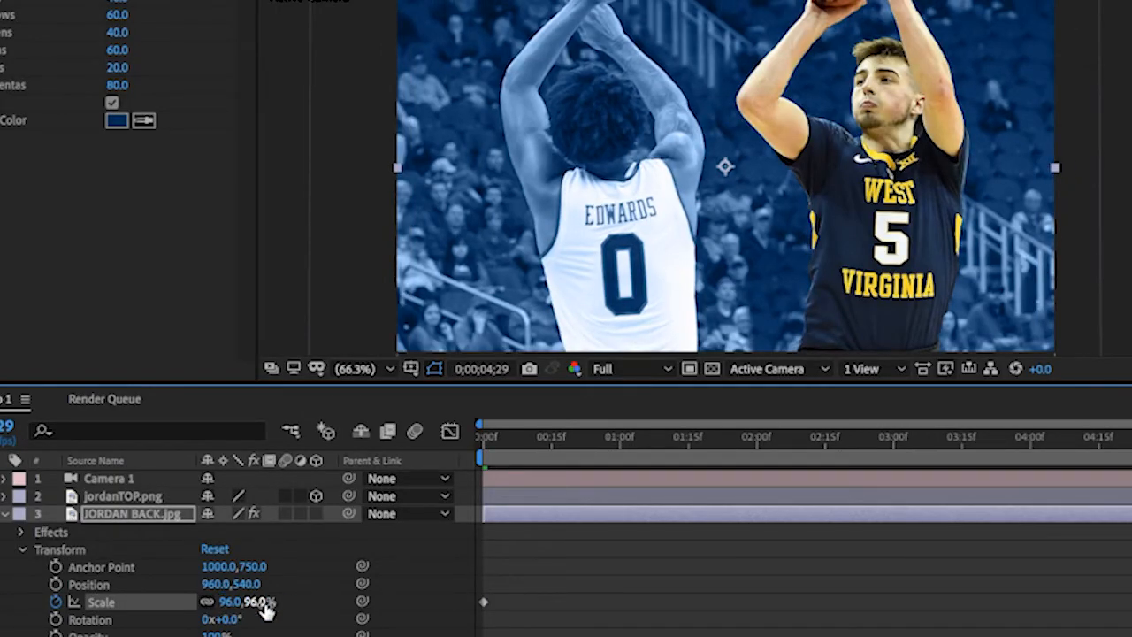
left_click_drag(733, 447, 842, 475)
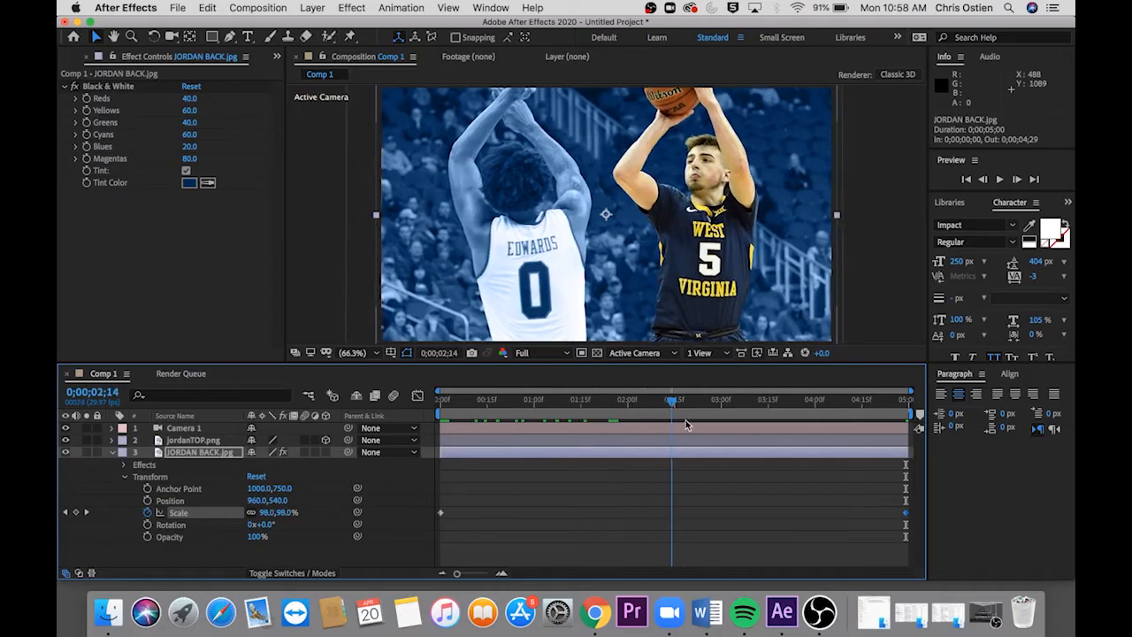
left_click_drag(686, 425, 430, 449)
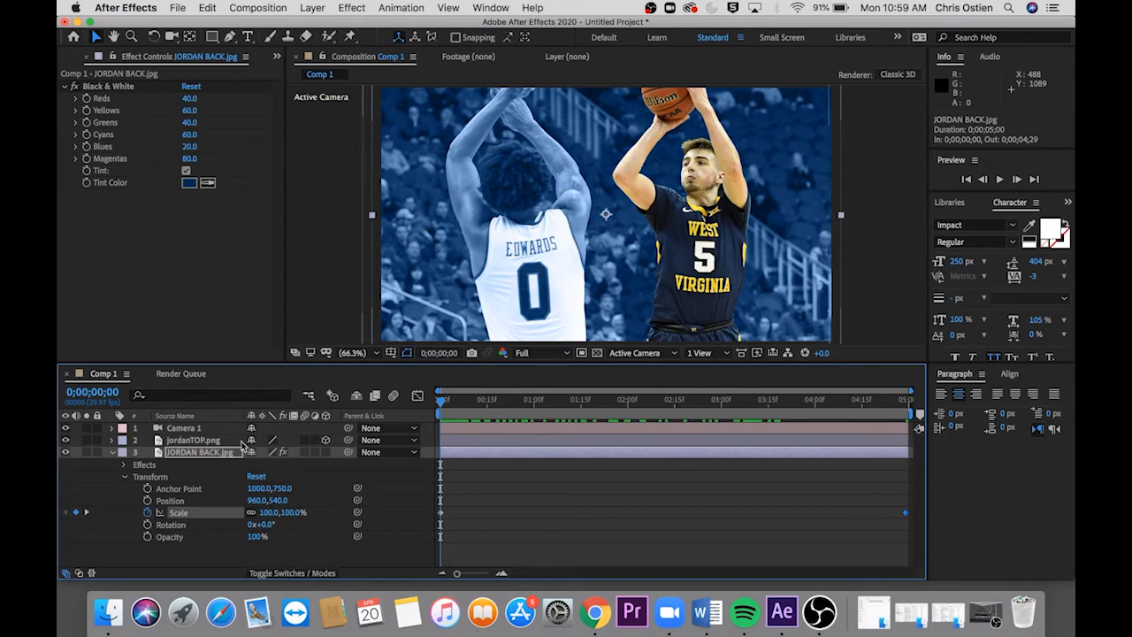
- Add a Gaussian Blur effect to JORDAN BACK.jpg and set its Blurriness to 22
left_click(212, 453)
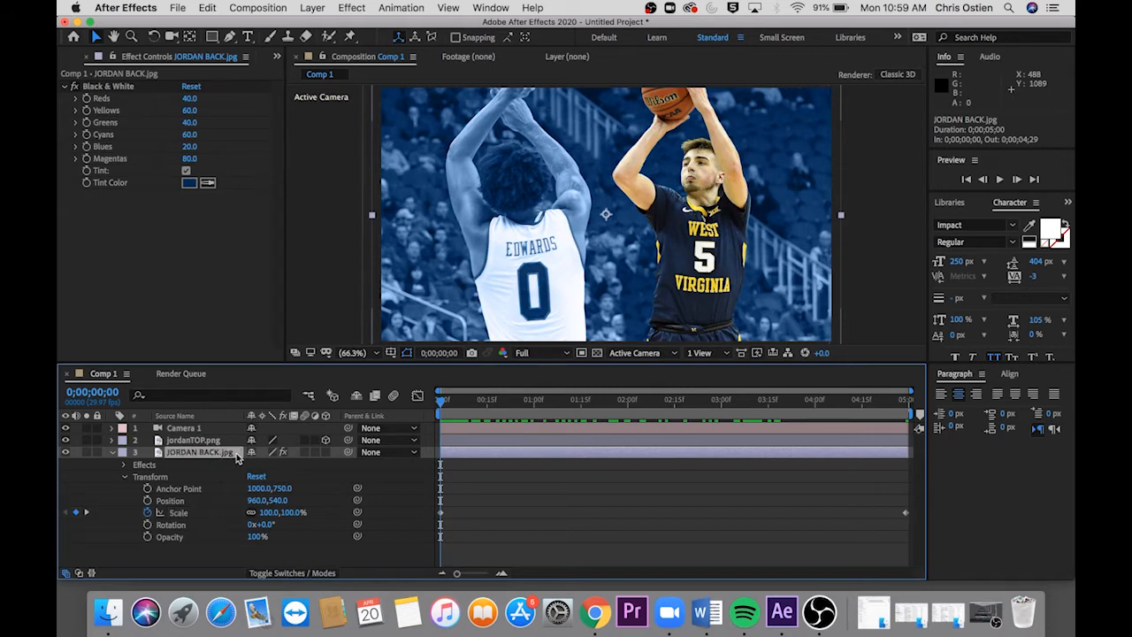
left_click(352, 8)
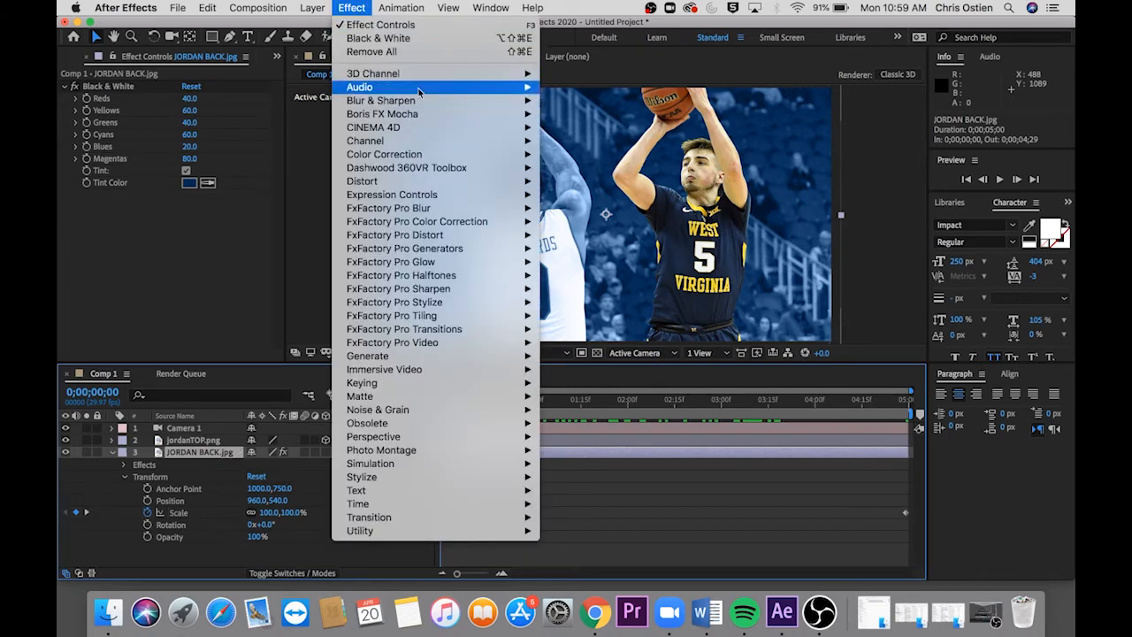
mouse_move(420, 101)
left_click(605, 249)
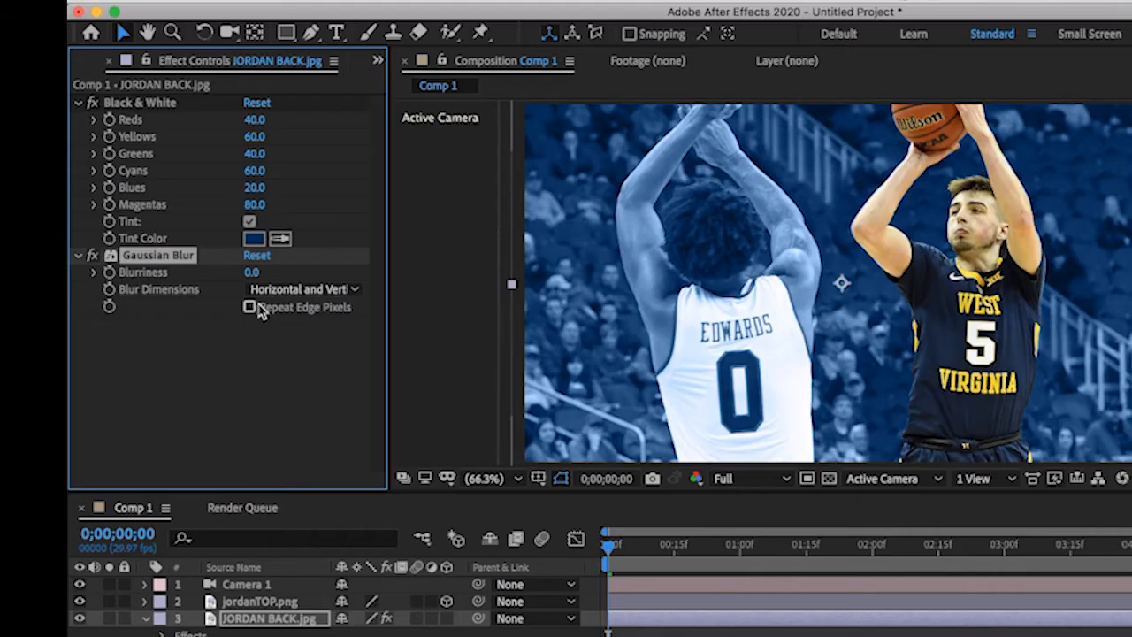
left_click(253, 275)
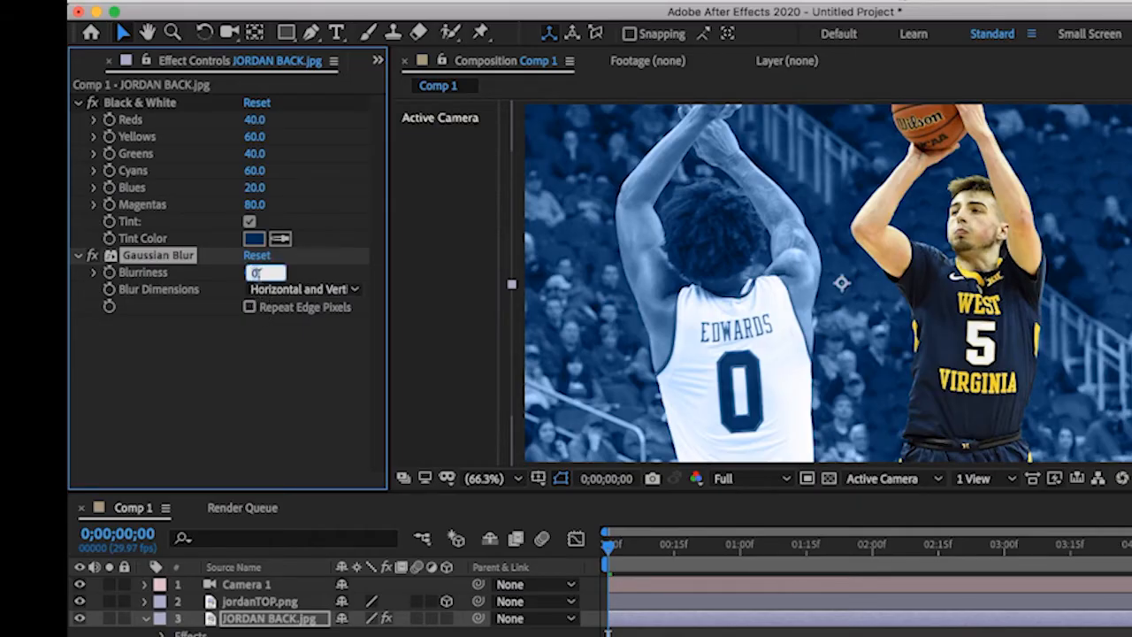
key("Return")
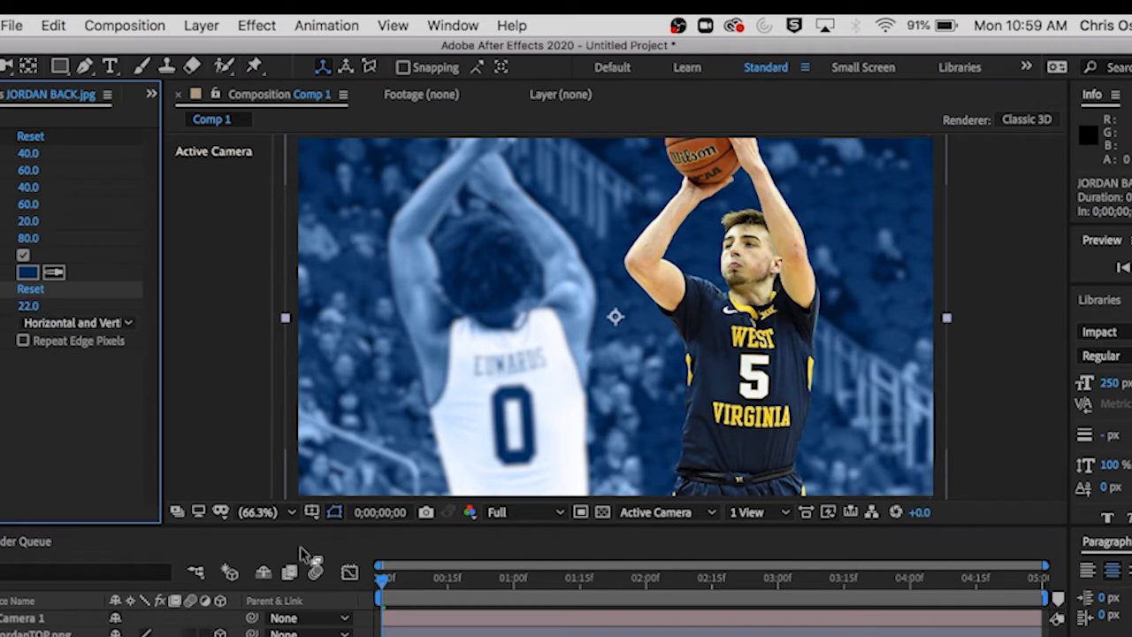
- Add a text layer reading "jordan" directly above JORDAN BACK.jpg, and collapse the background layer's properties
left_click(111, 67)
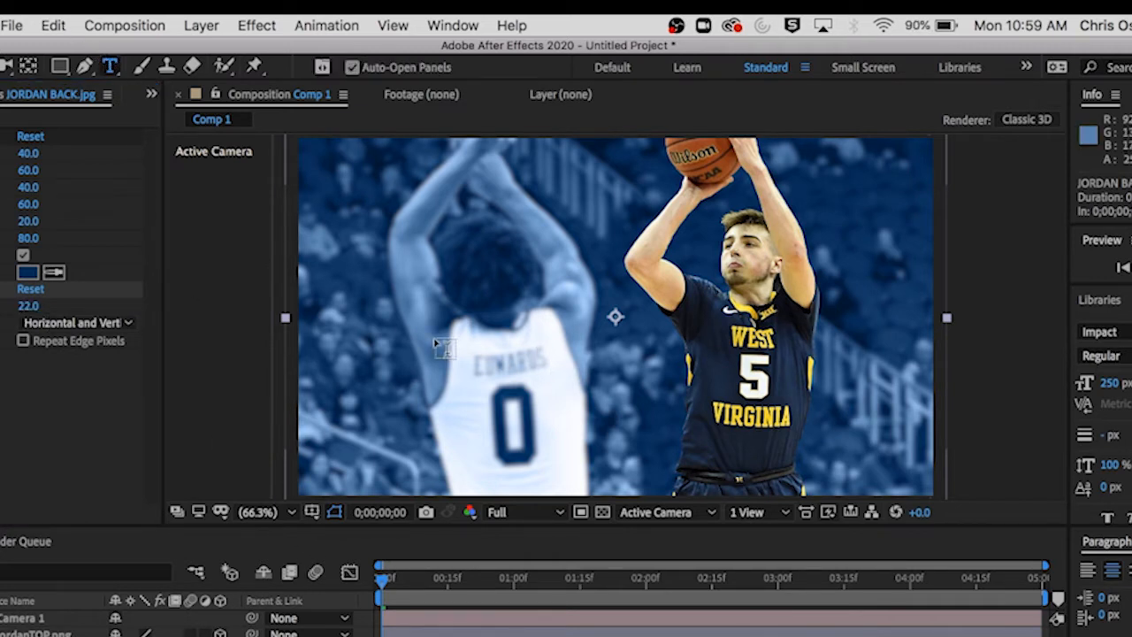
left_click(492, 298)
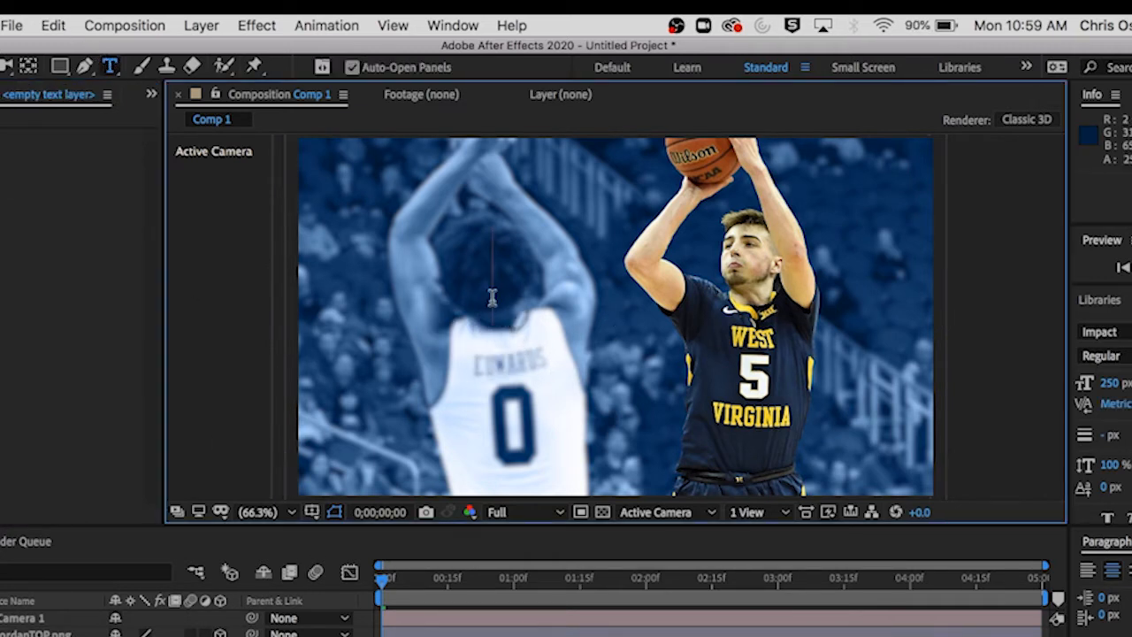
type("jordan")
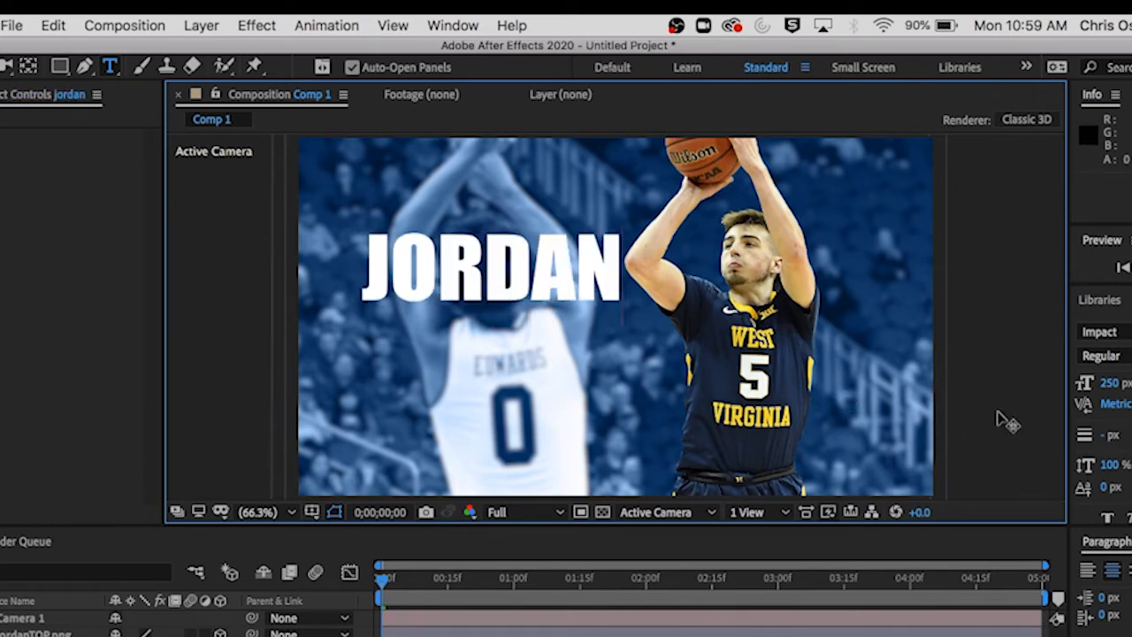
key("Escape")
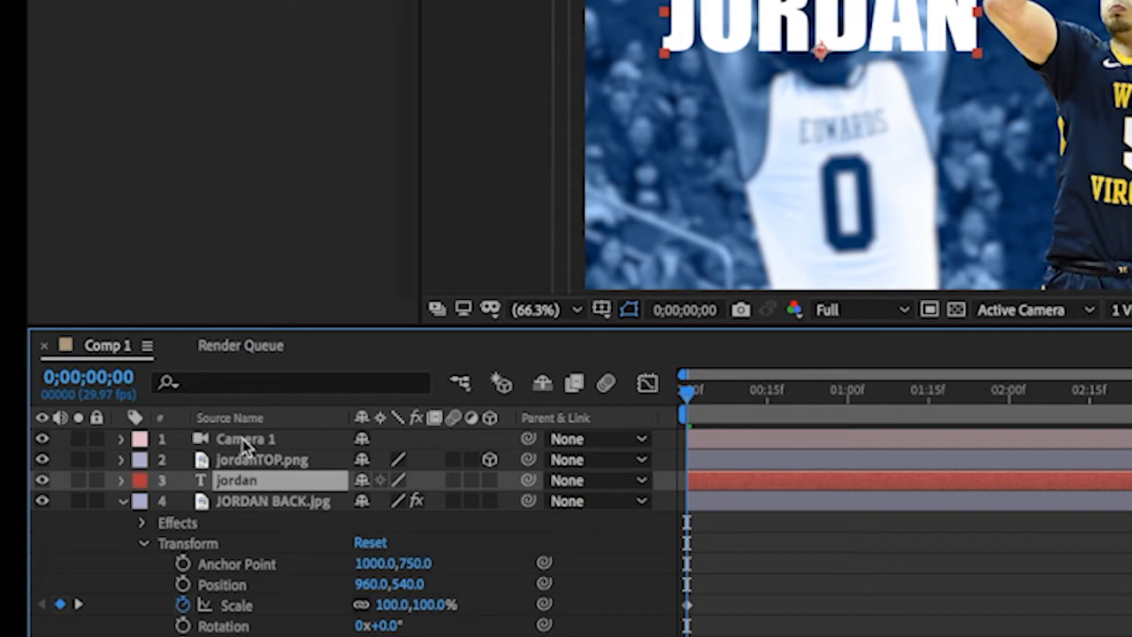
left_click(125, 502)
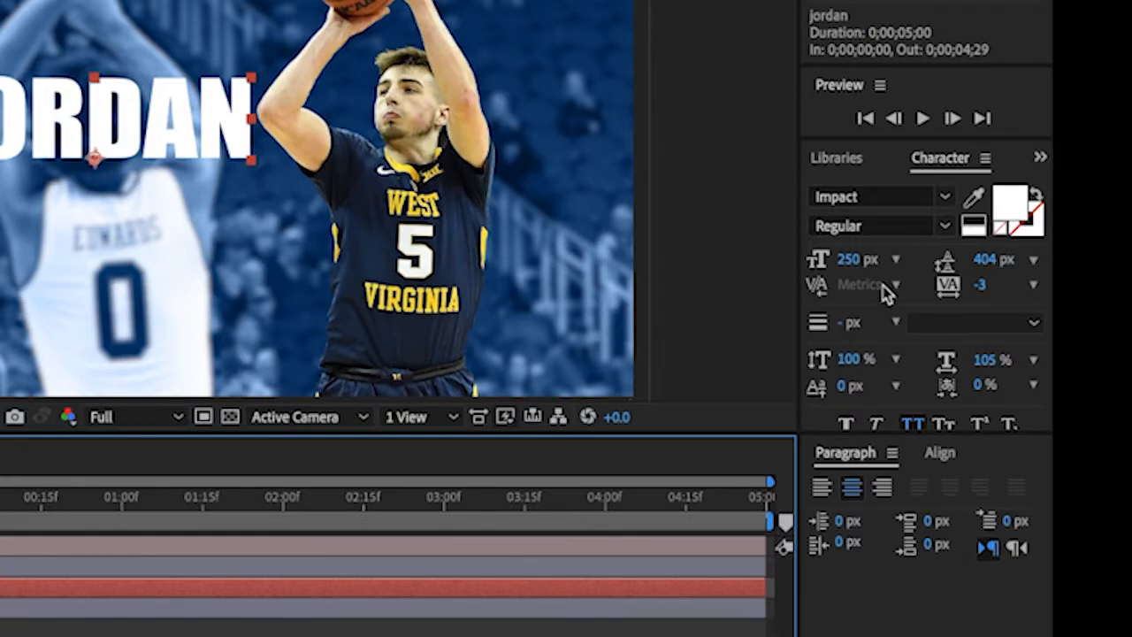
- Set the jordan text's font size to 700 px and align it to the bottom edge of the composition
left_click(855, 260)
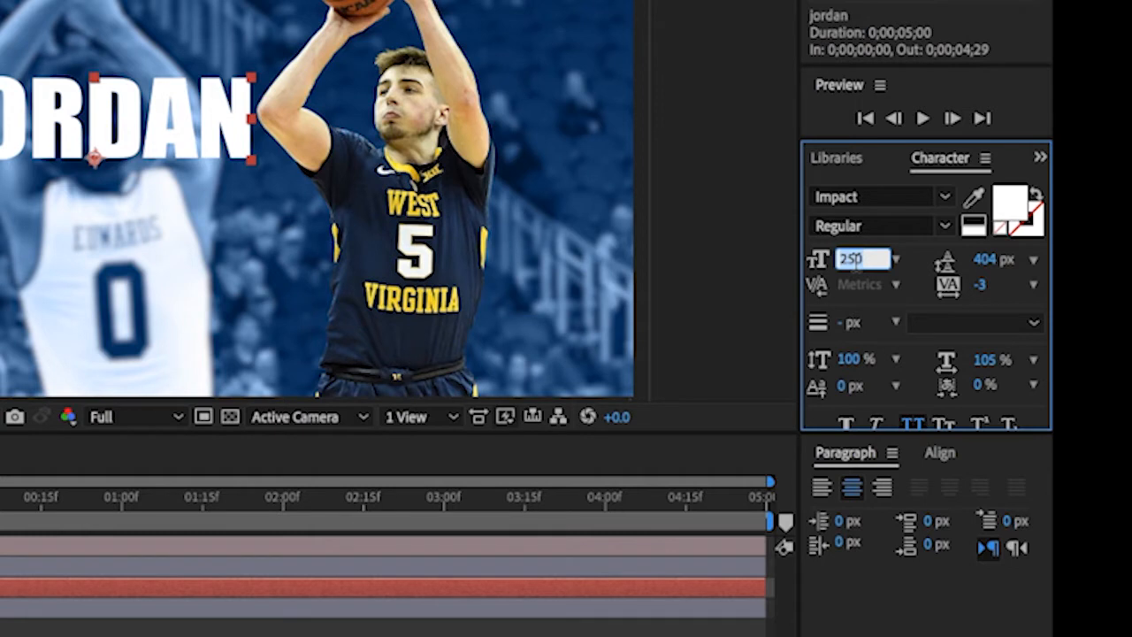
type("700")
key("Return")
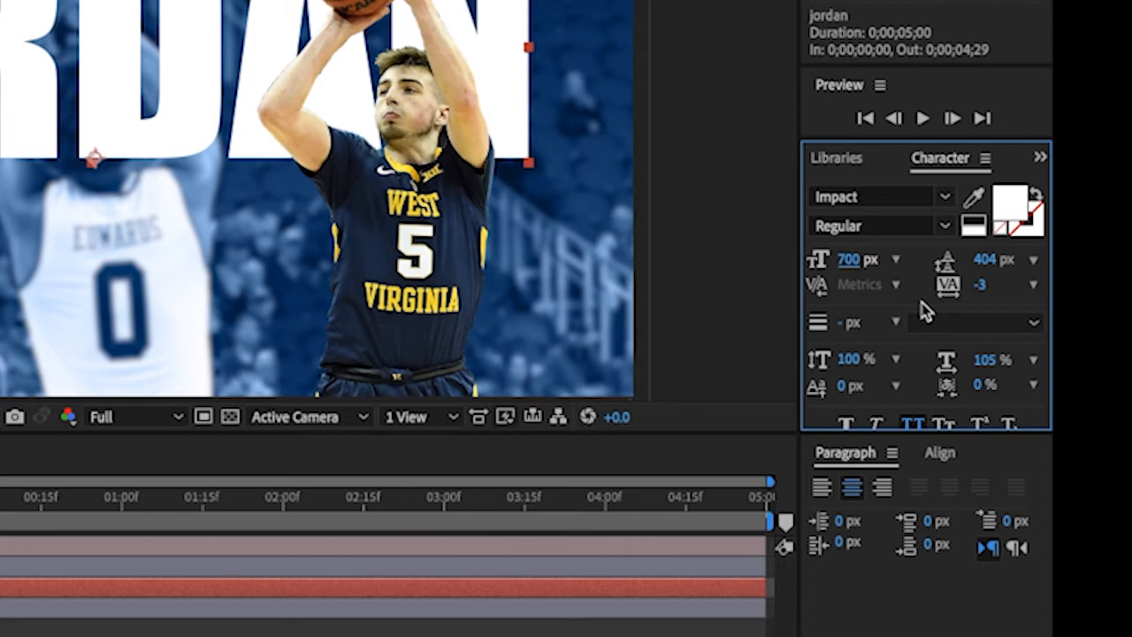
left_click(945, 457)
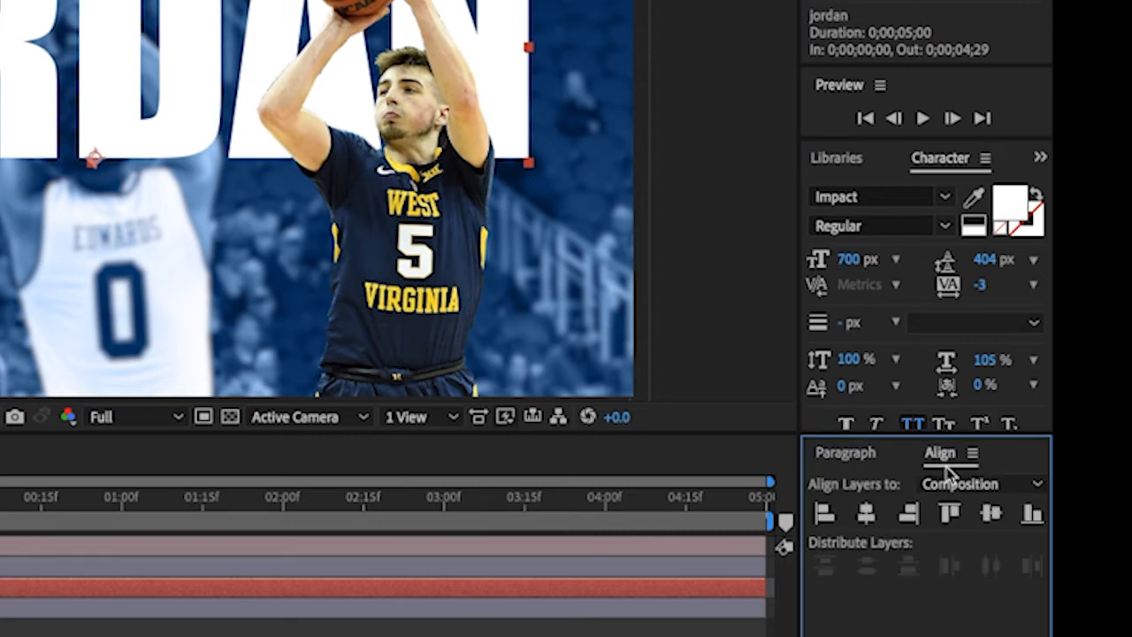
left_click(1032, 517)
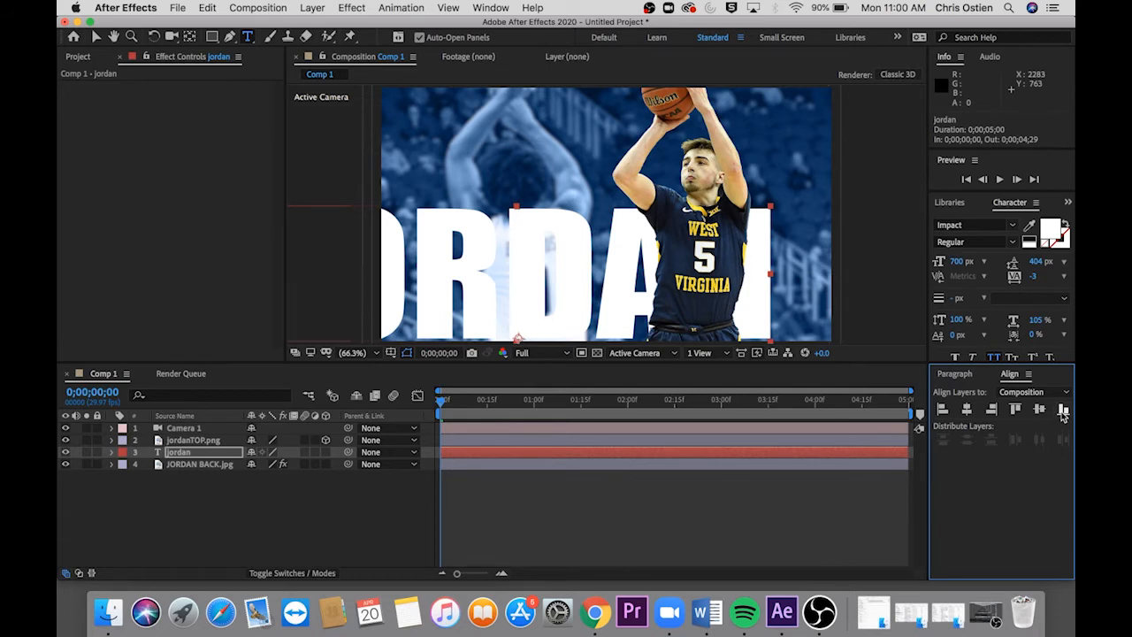
- Move the jordan text layer horizontally to Position 834.3, 1068.4 and keyframe its Position on the first frame
left_click(112, 453)
left_click(124, 477)
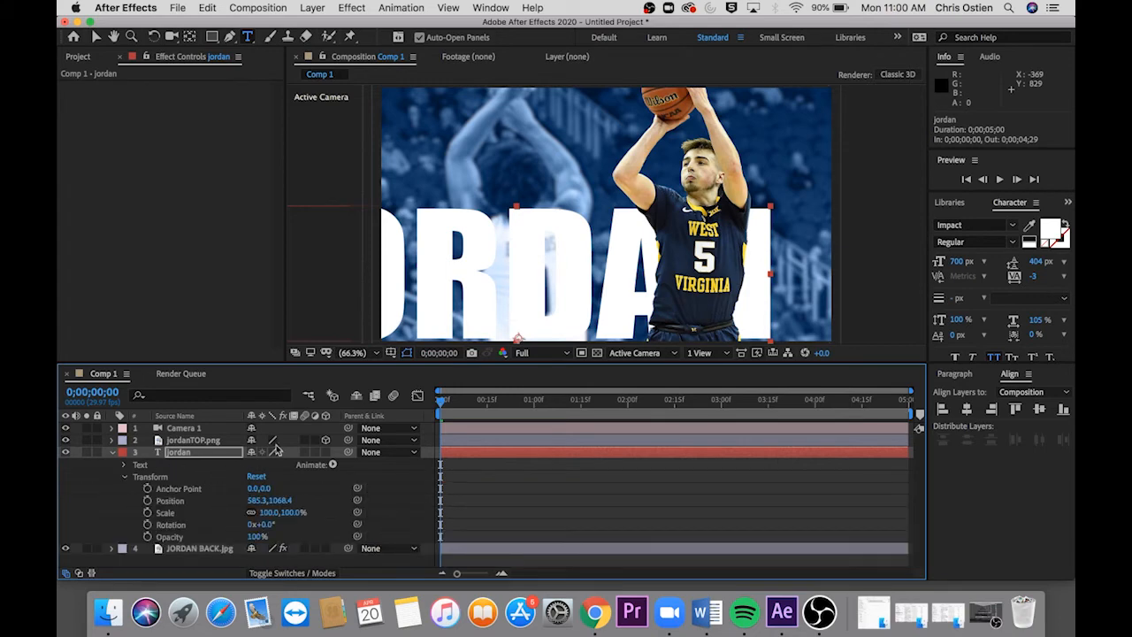
left_click_drag(260, 501, 367, 500)
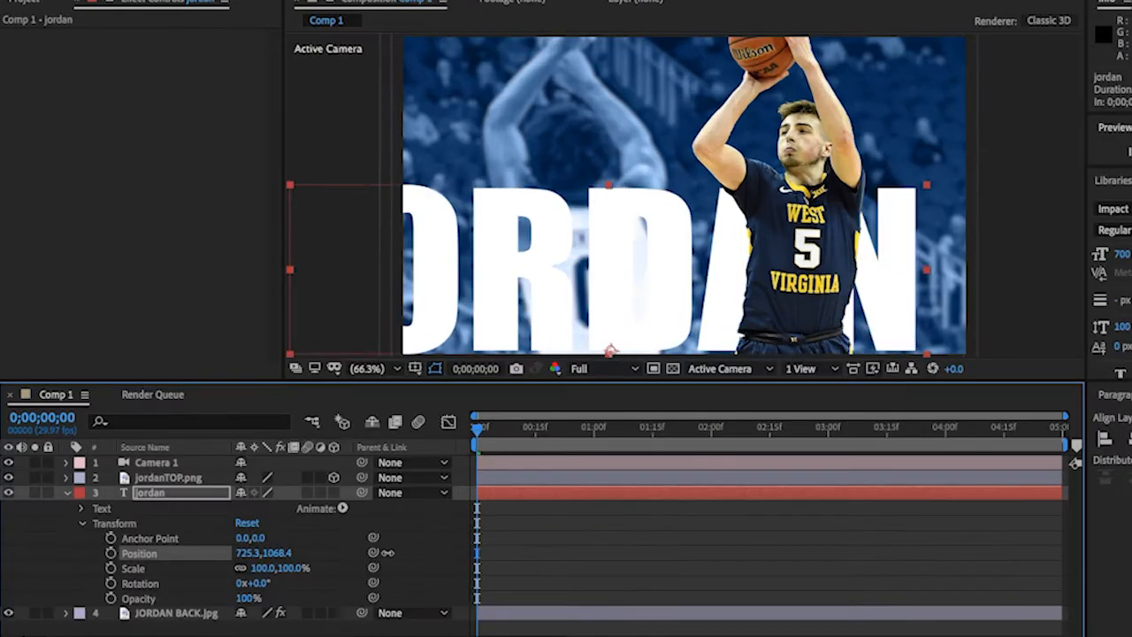
left_click_drag(387, 552, 464, 545)
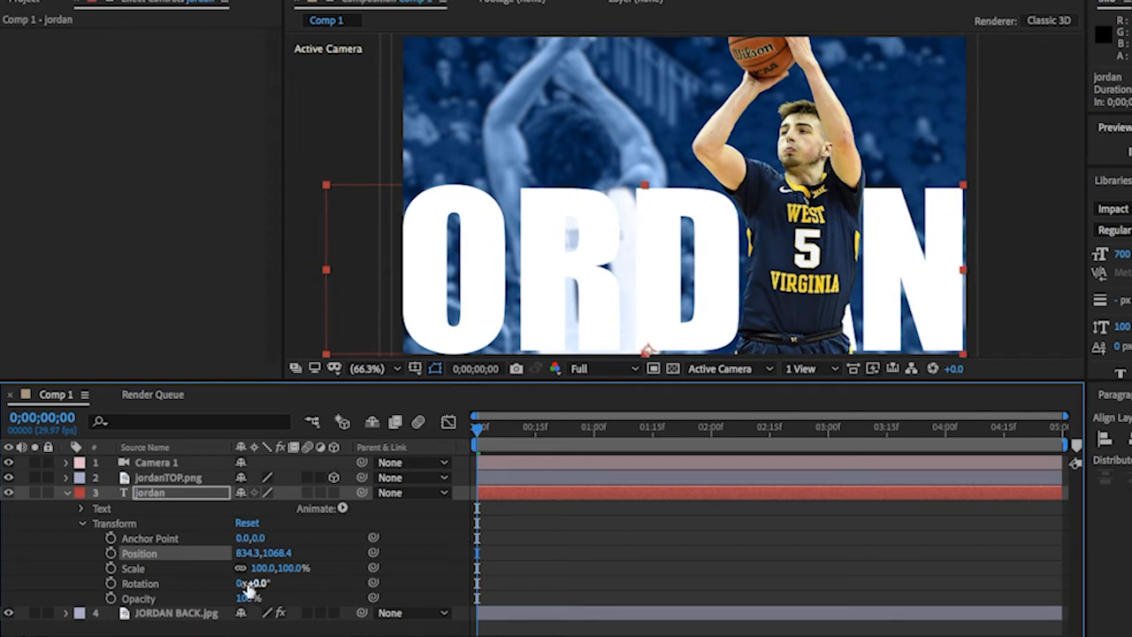
left_click(110, 553)
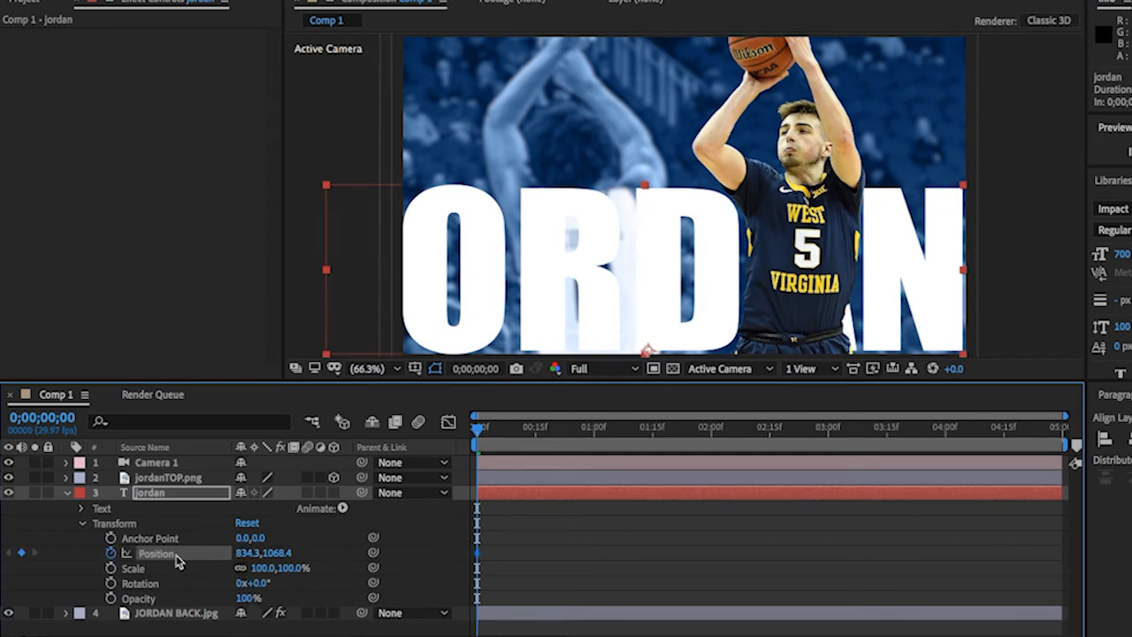
- Keyframe the jordan text's Position at 1142.3, 1068.4 on frame 0;00;04;29, and scrub back to the first frame to preview the movement
left_click_drag(489, 440, 1060, 432)
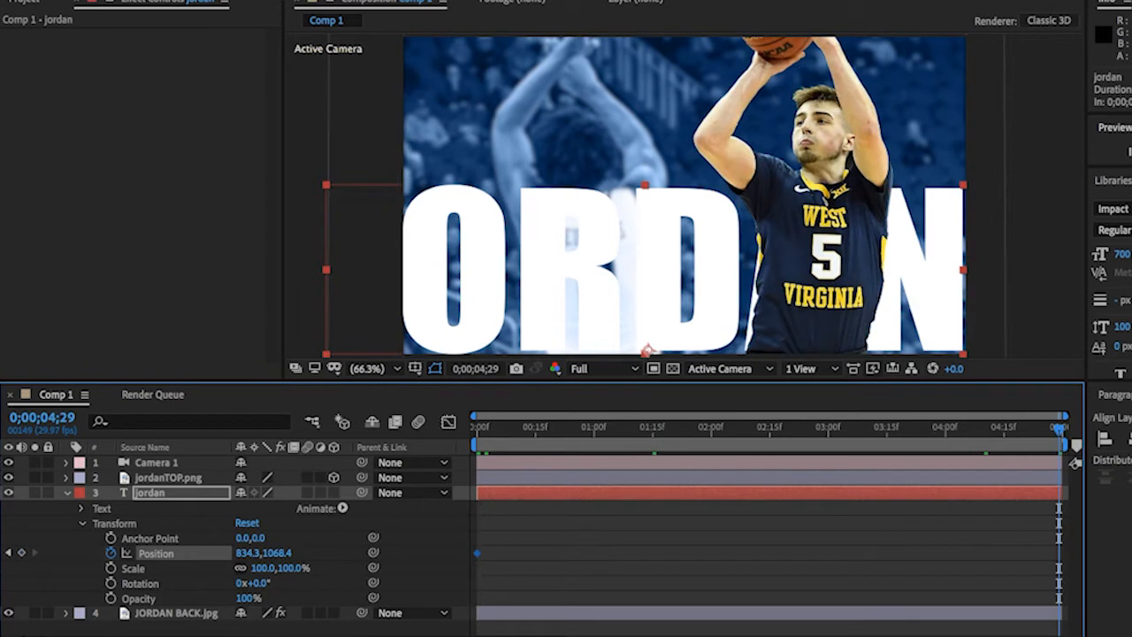
left_click_drag(251, 554, 519, 552)
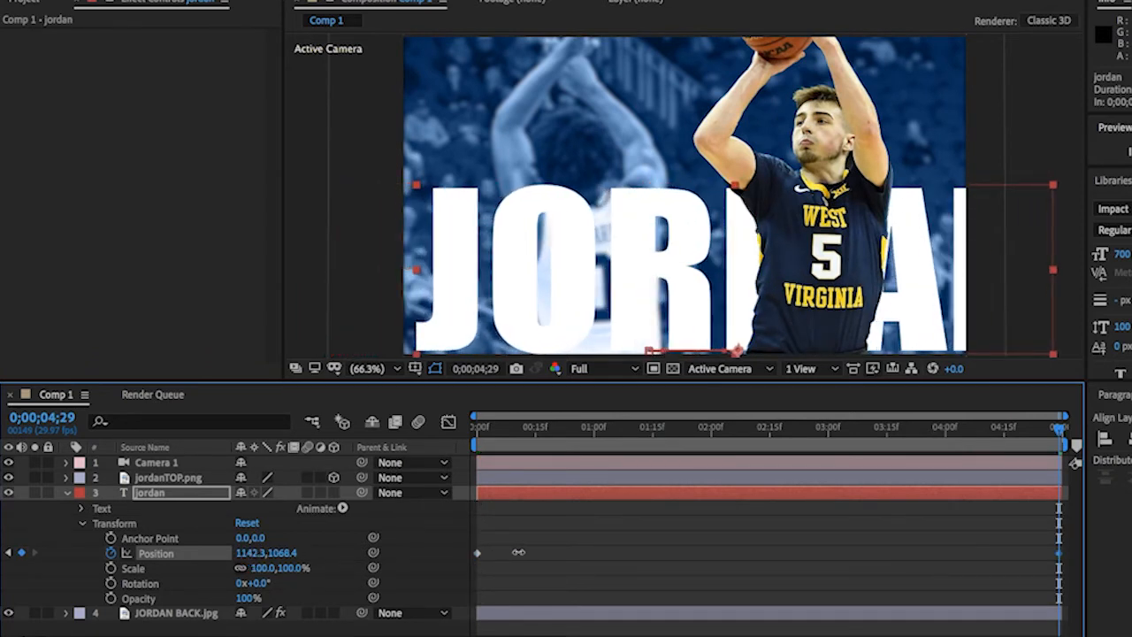
left_click_drag(529, 440, 633, 434)
left_click_drag(684, 481, 372, 516)
left_click_drag(488, 526, 462, 599)
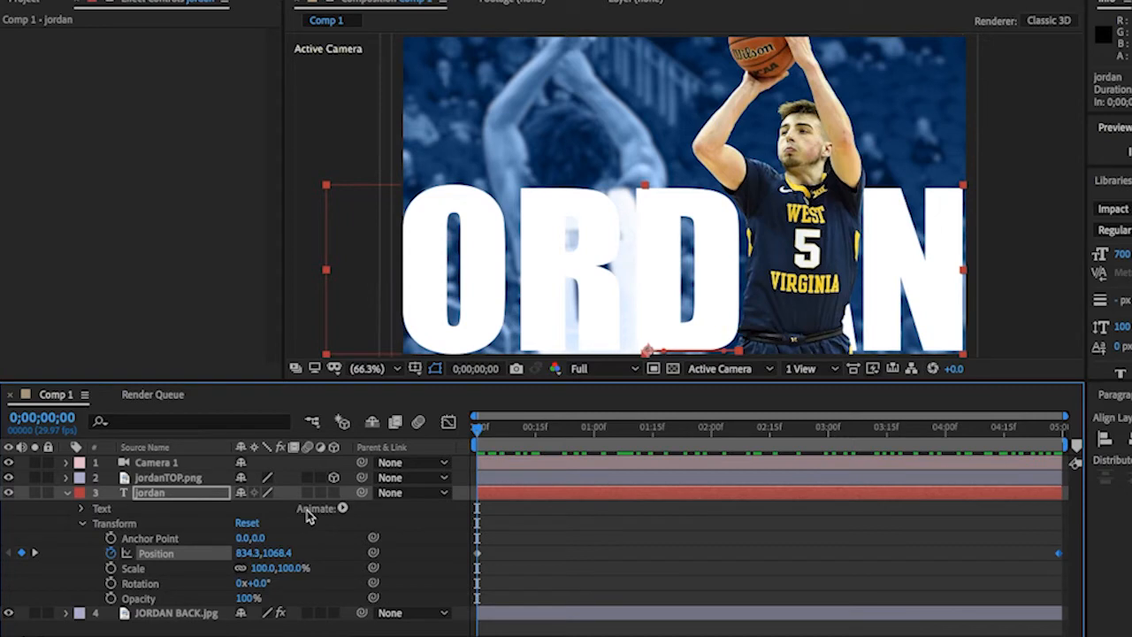
- Pre-compose the jordan text layer into a new composition named "jordan text", moving all attributes into it
left_click(173, 493)
right_click(165, 501)
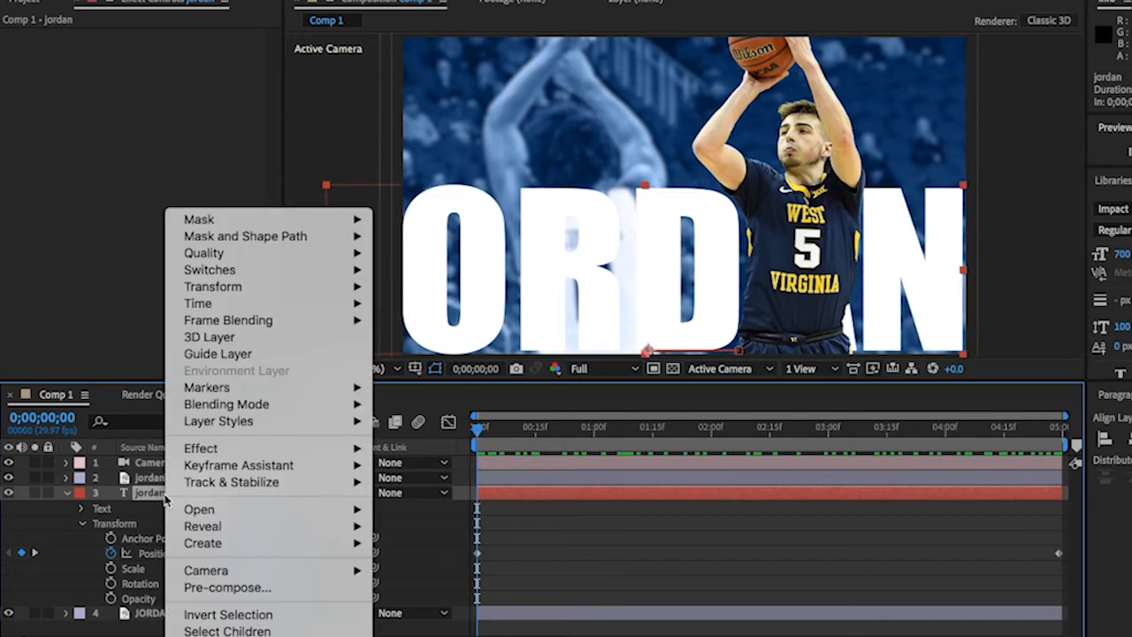
left_click(214, 589)
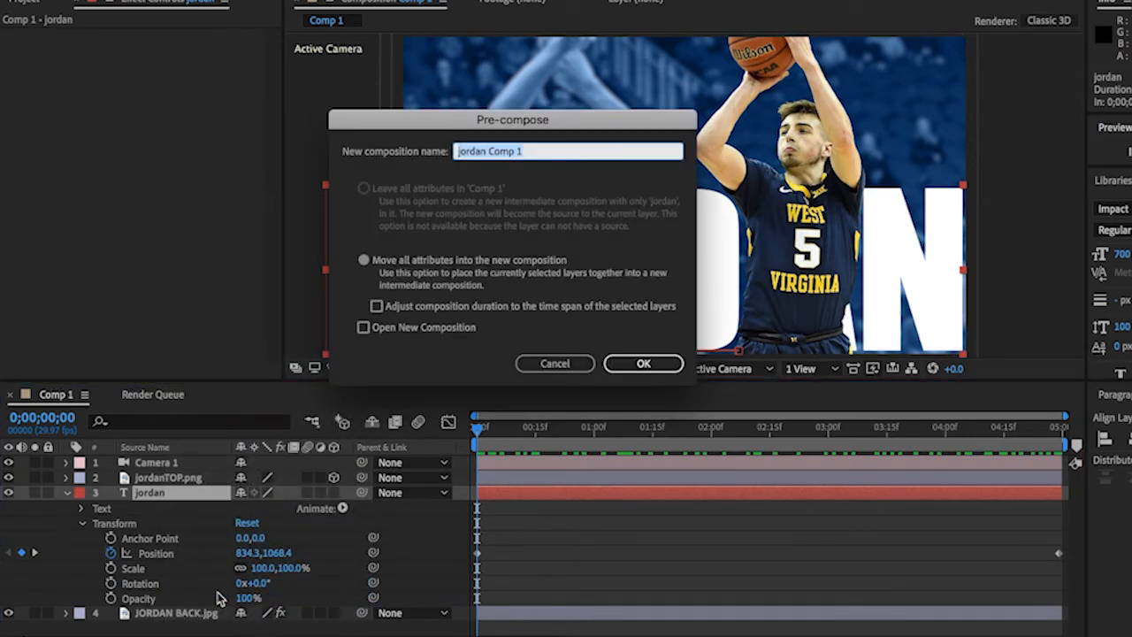
left_click(510, 152)
left_click_drag(493, 152, 564, 155)
key("BackSpace")
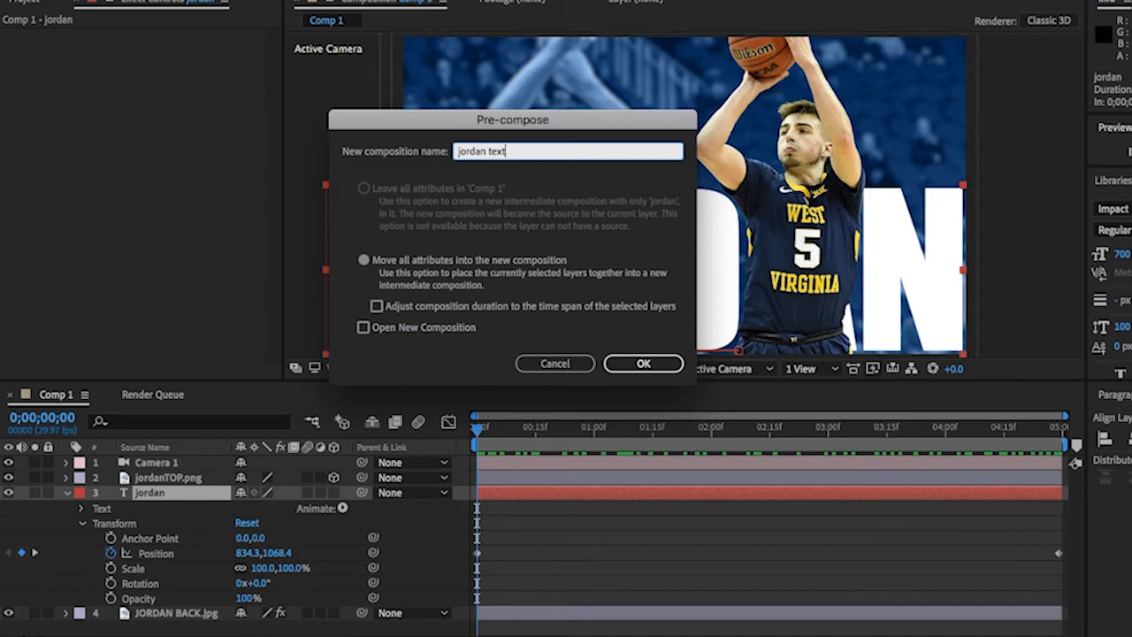
left_click(645, 363)
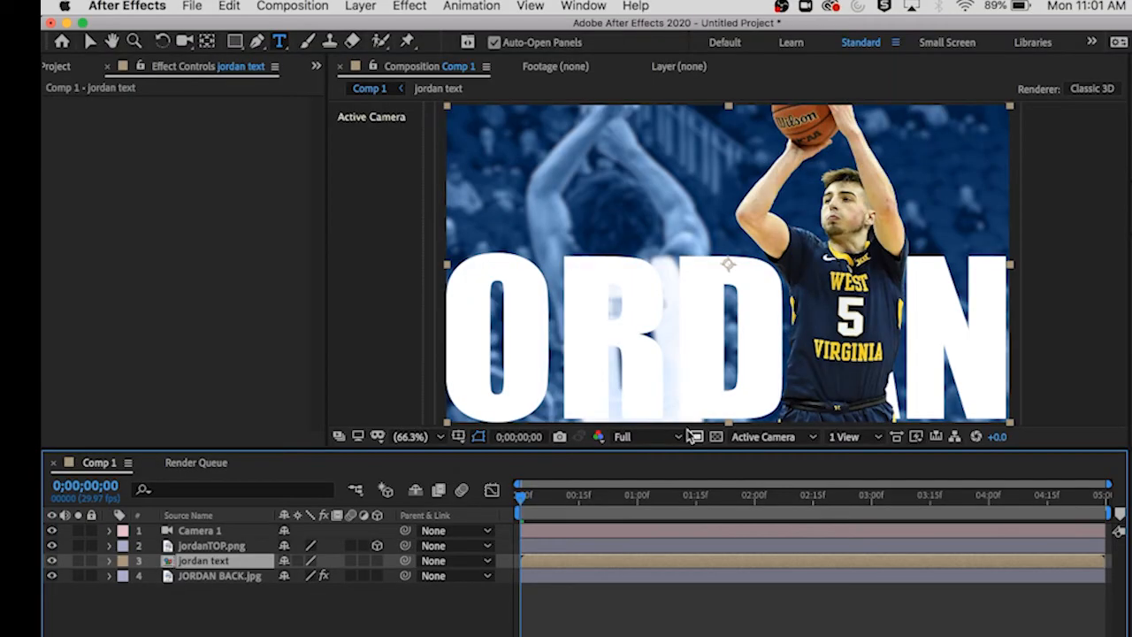
- Open the jordan text composition, play through its text animation, and return to Comp 1
left_click(54, 66)
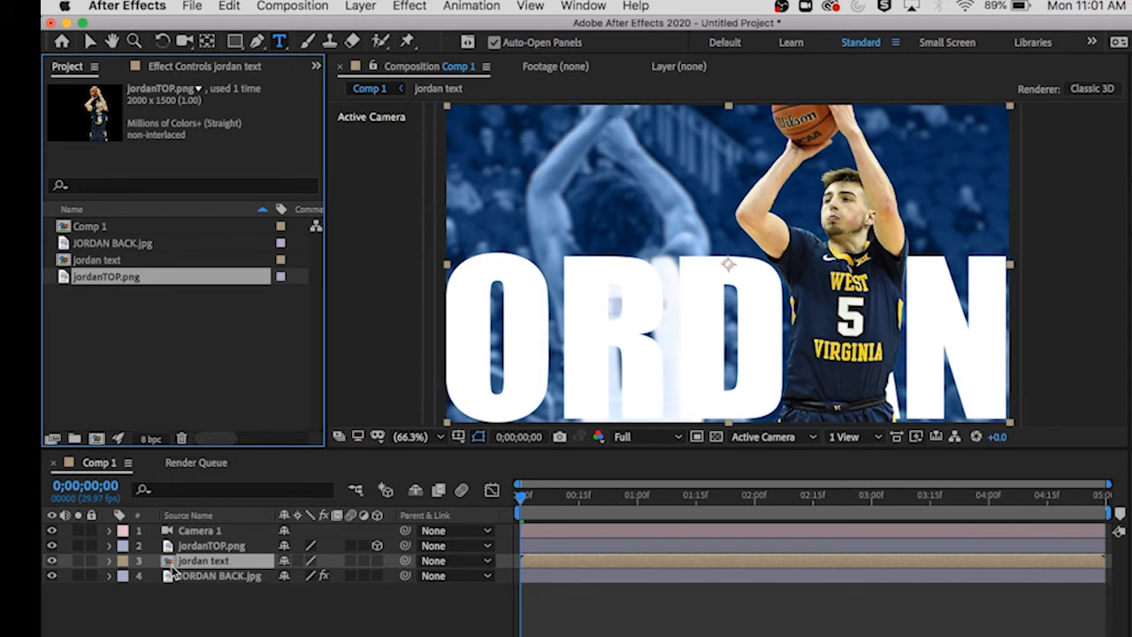
left_click(72, 267)
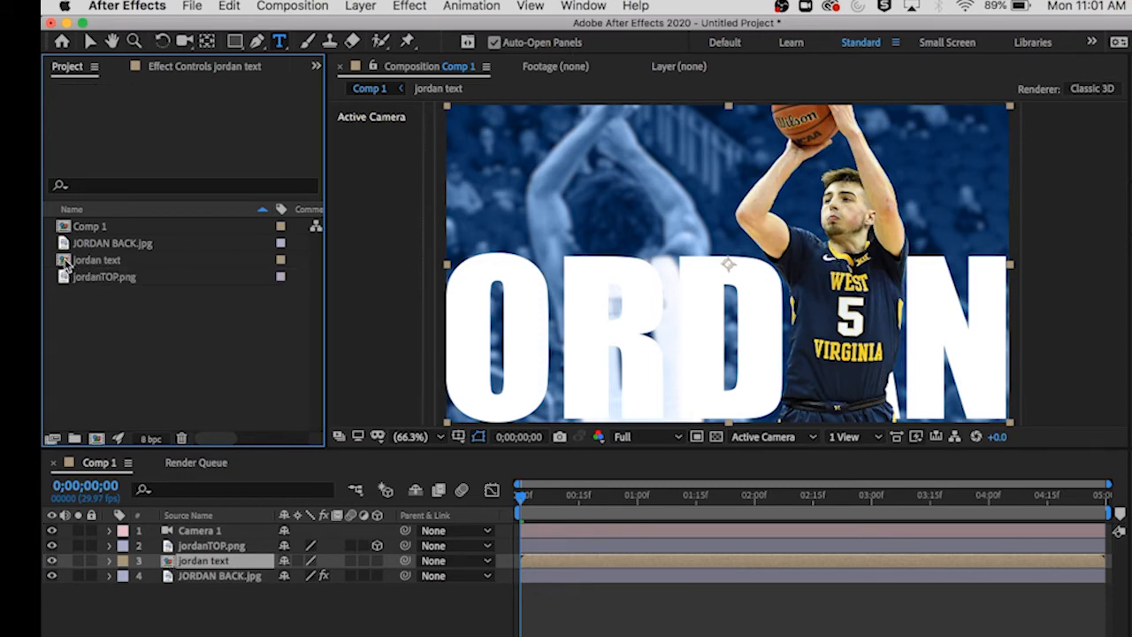
double_click(64, 262)
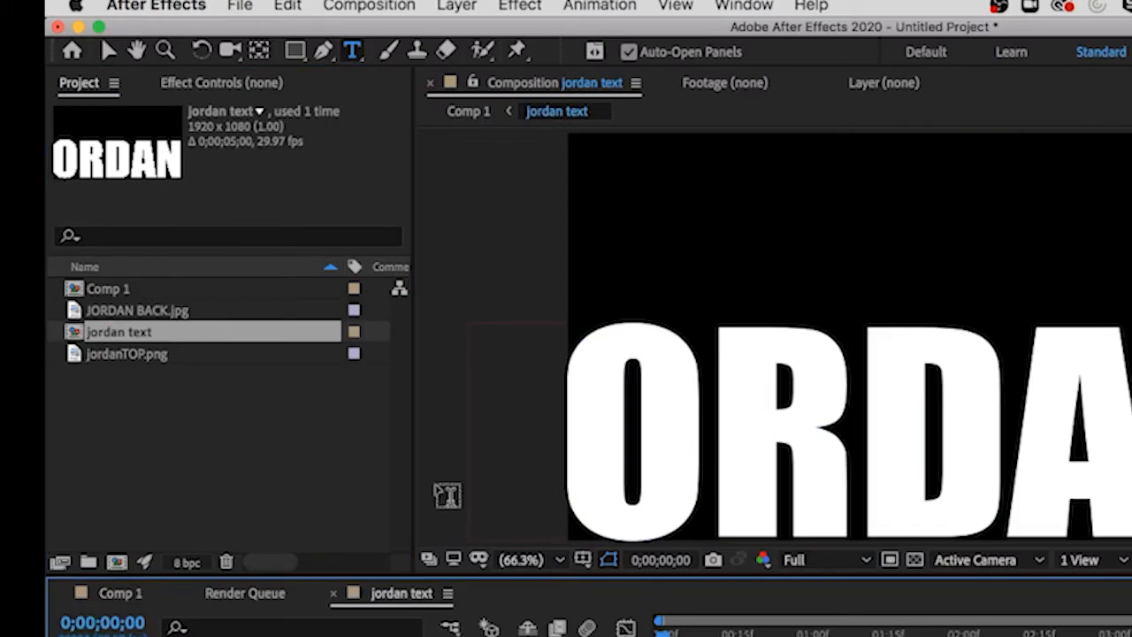
left_click_drag(432, 454, 409, 472)
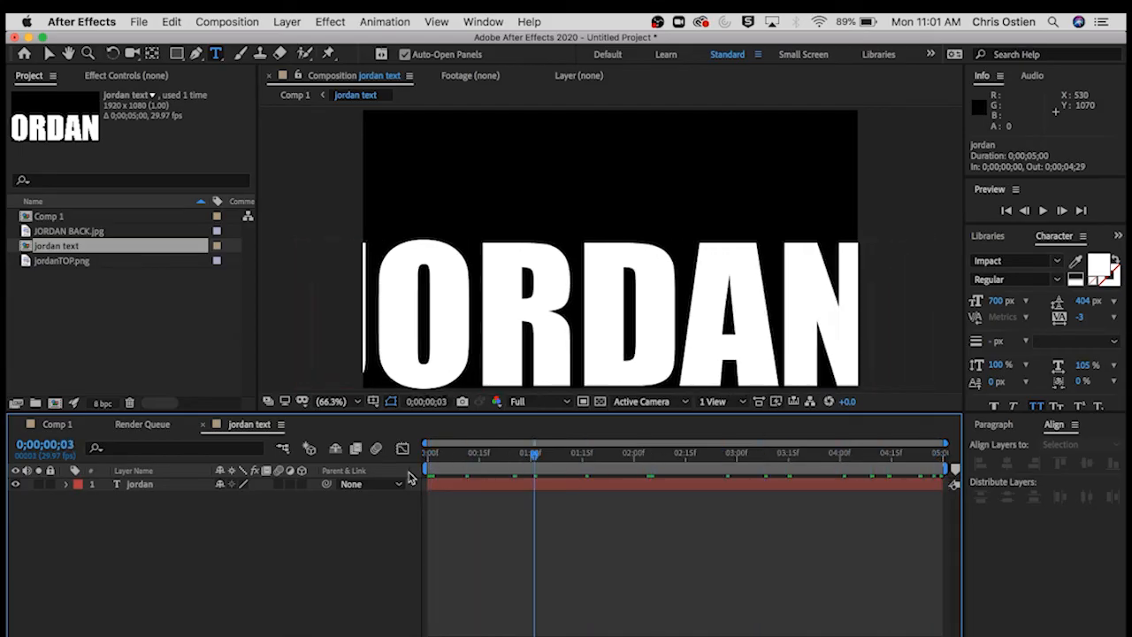
key("space")
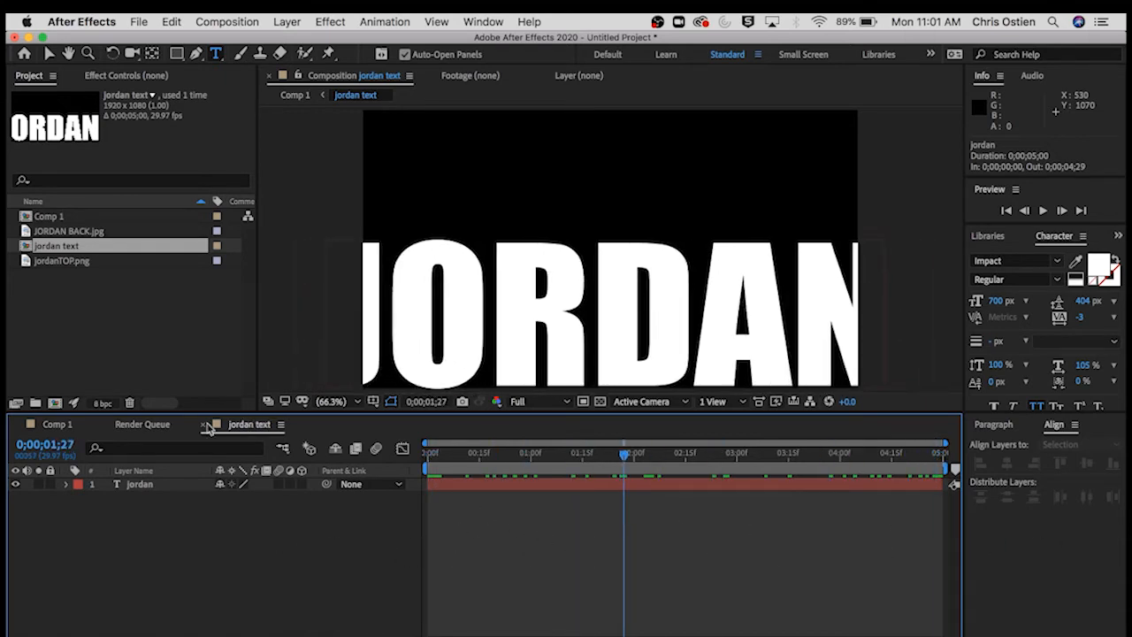
left_click(72, 426)
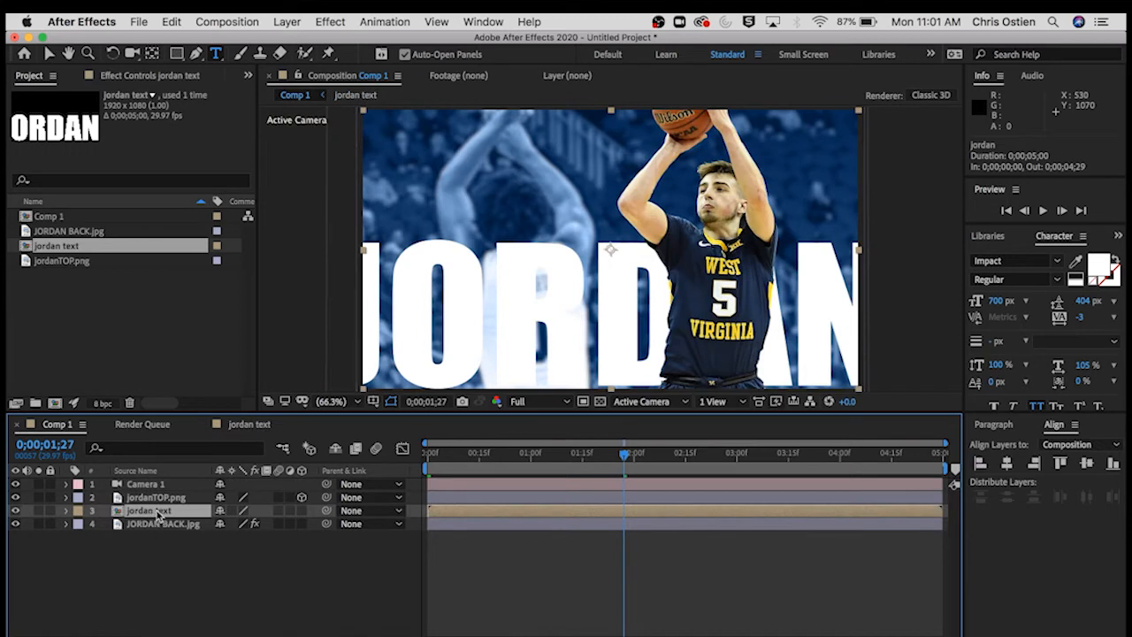
- Set the jordan text composition's width to 3000 px with the aspect ratio unlocked, and check its playback before returning to Comp 1
left_click(237, 429)
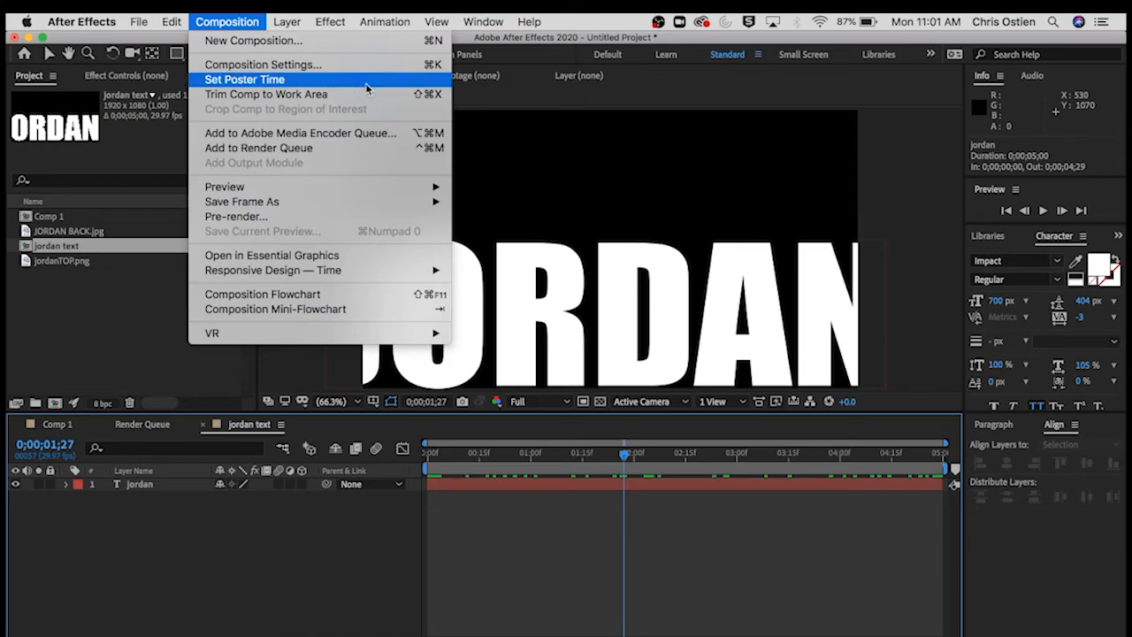
left_click(262, 63)
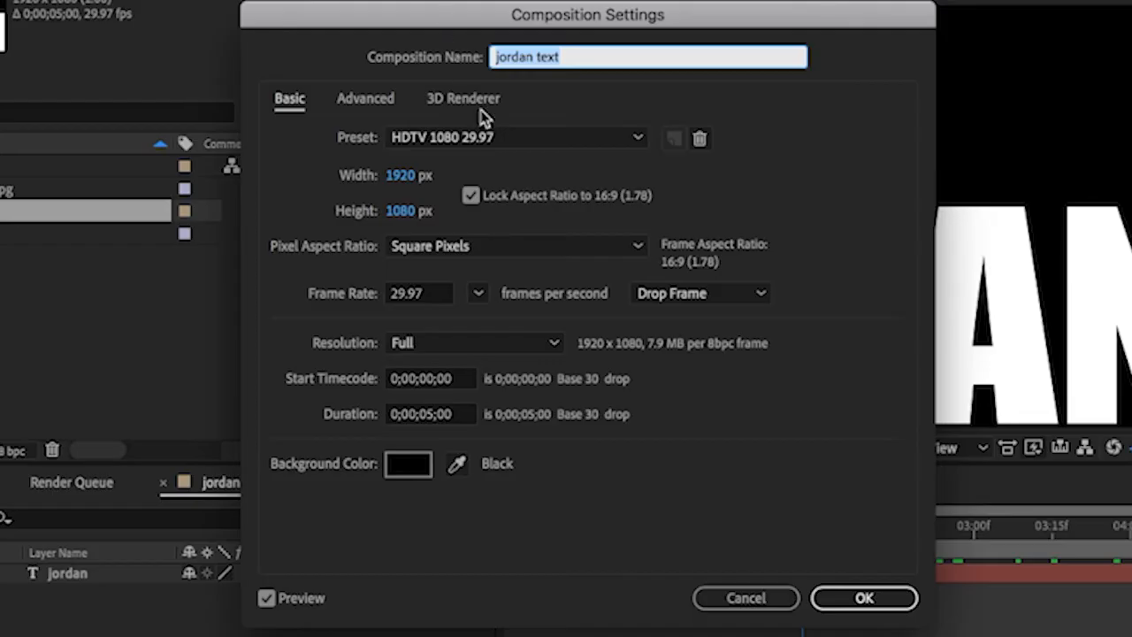
left_click(471, 196)
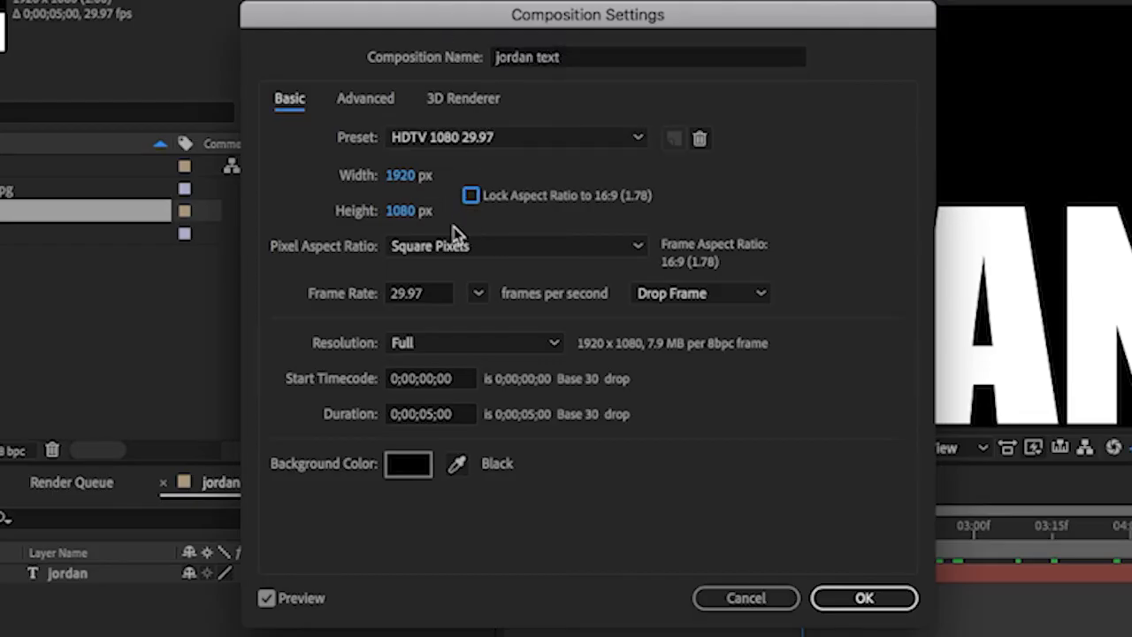
left_click(399, 176)
type("3000")
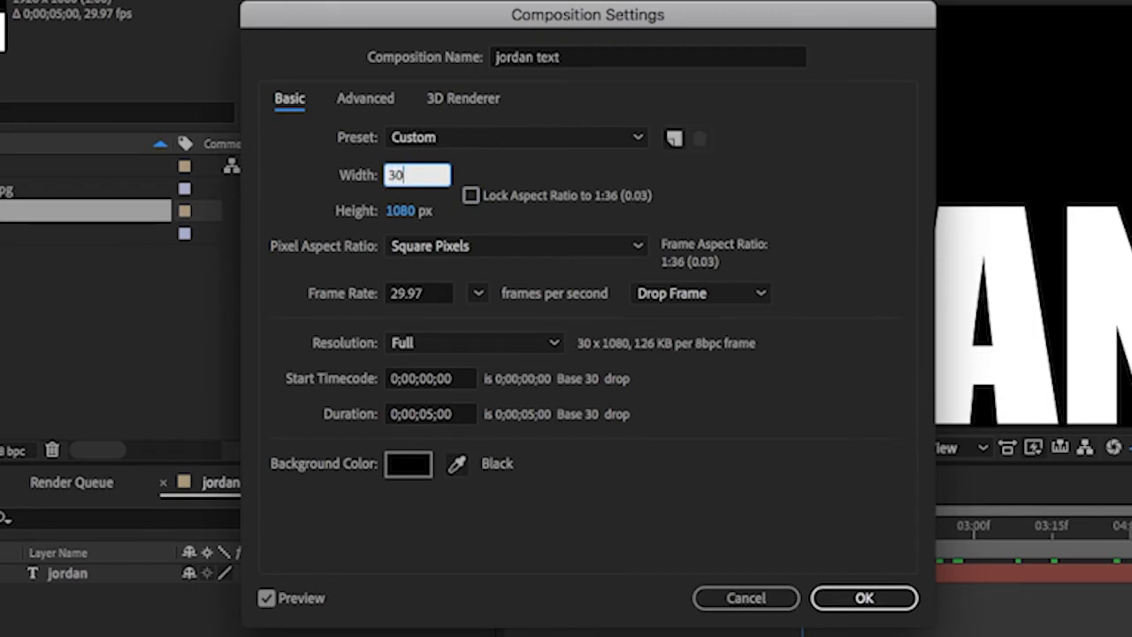
left_click(888, 608)
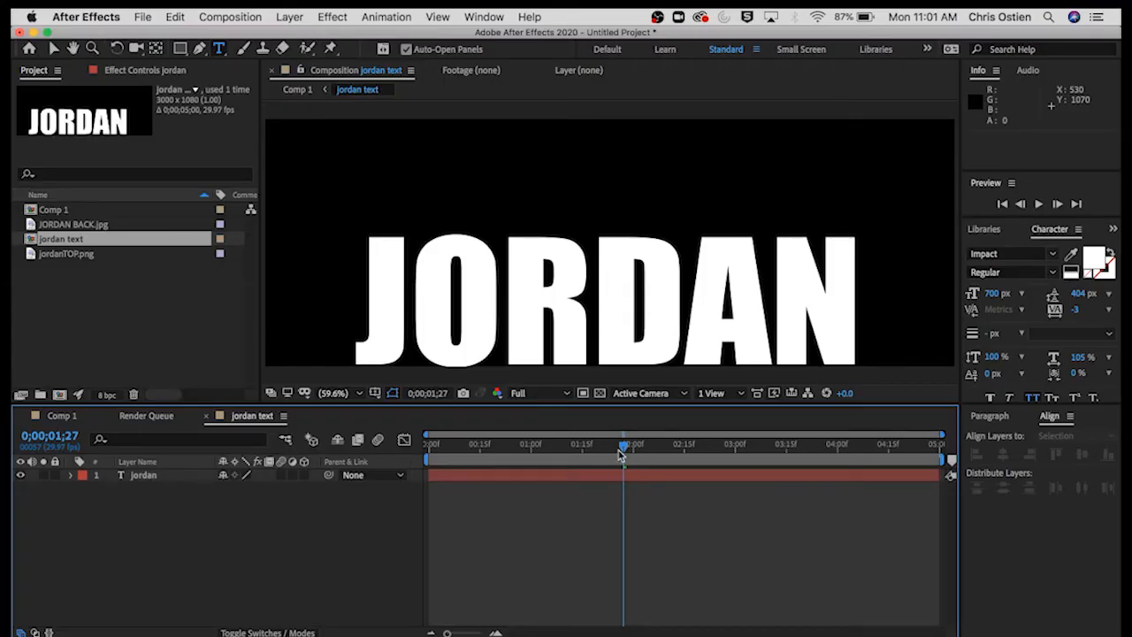
key("space")
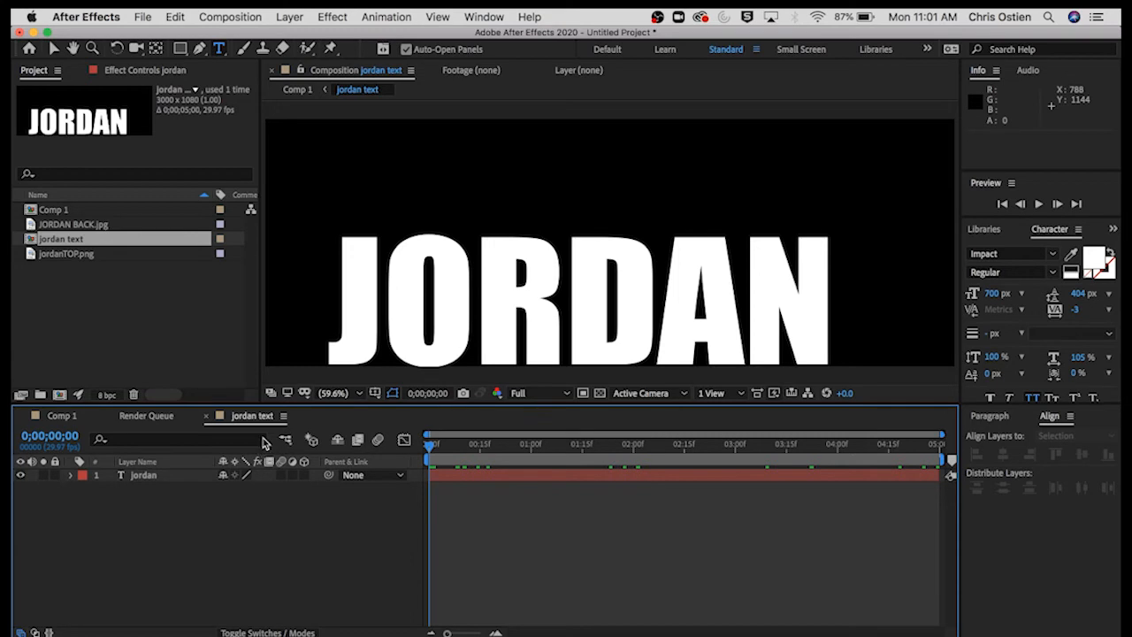
left_click(49, 416)
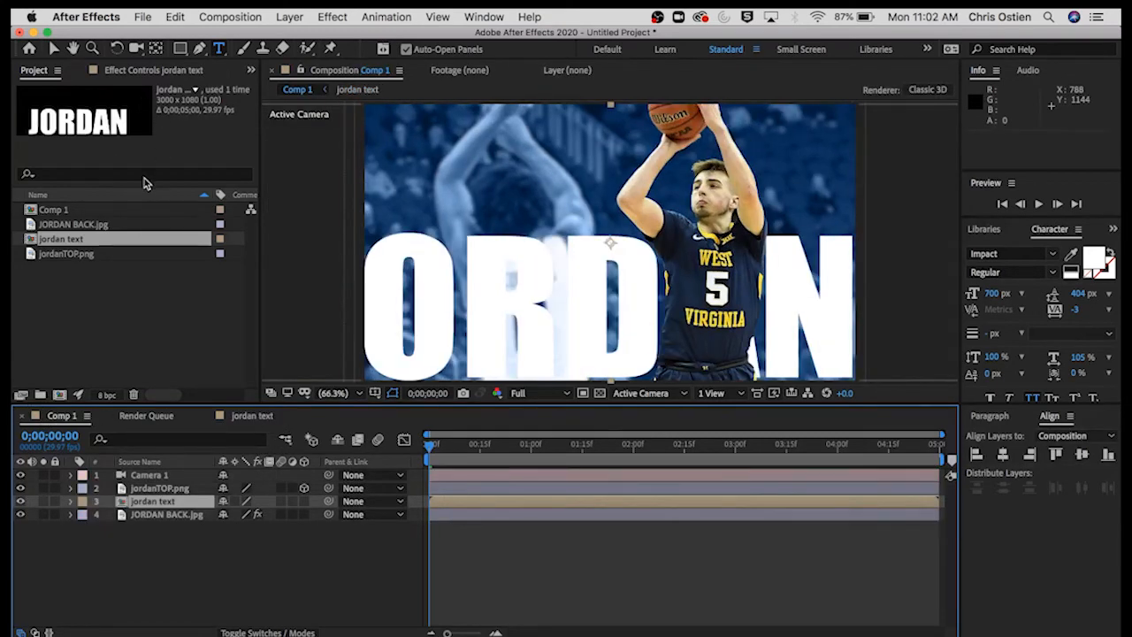
- Add a Gradient Overlay layer style to the jordan text layer inside the jordan text composition
left_click(266, 418)
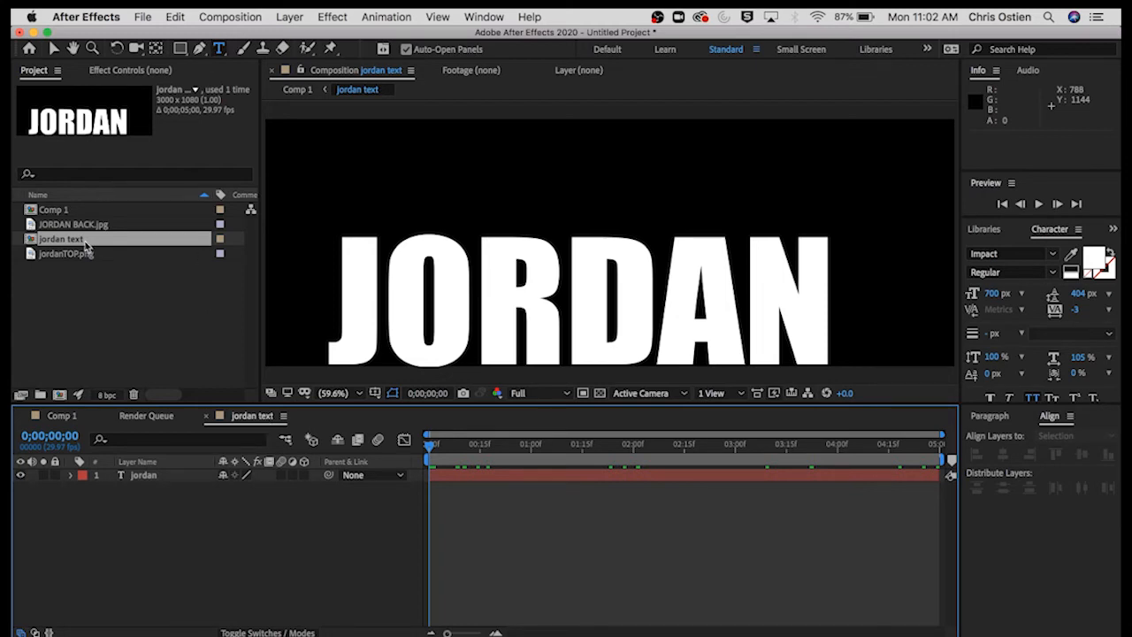
left_click(149, 482)
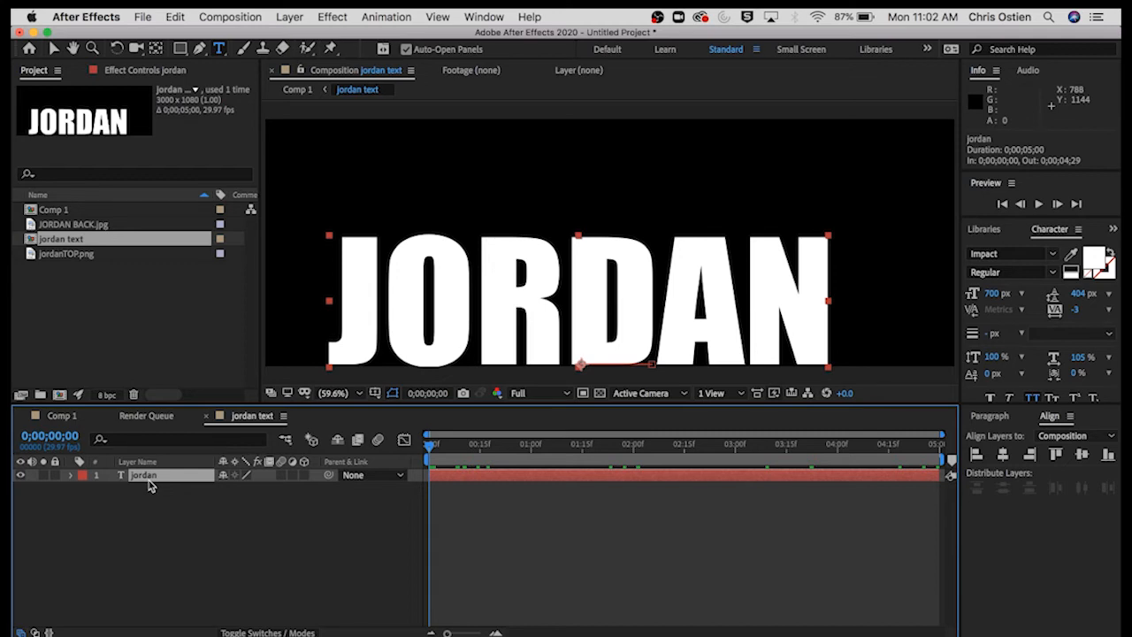
right_click(148, 482)
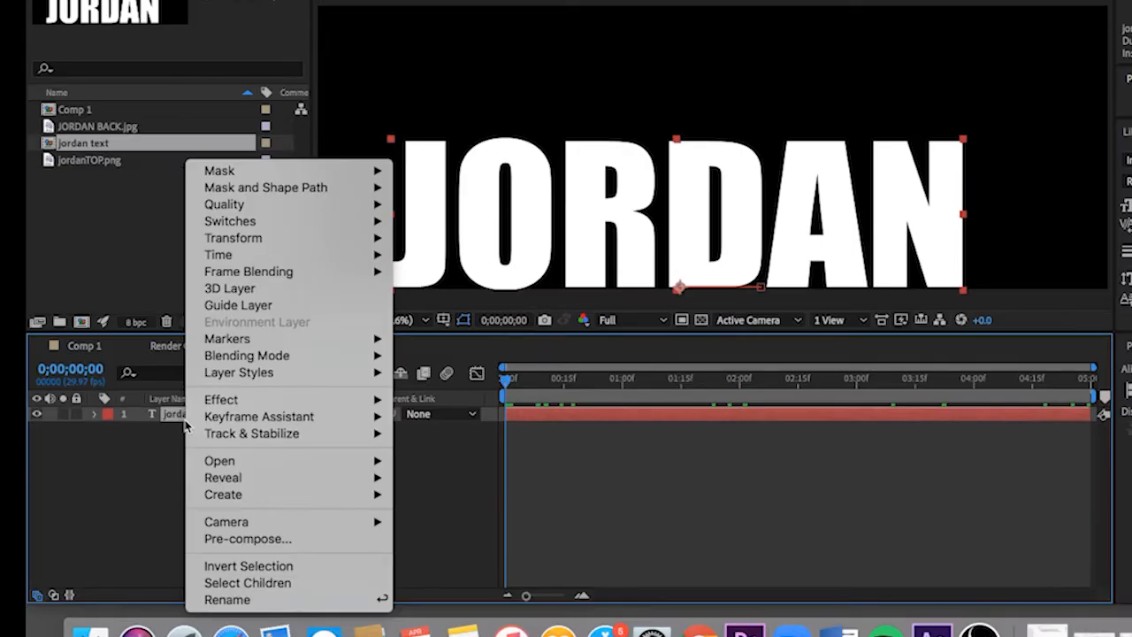
mouse_move(227, 439)
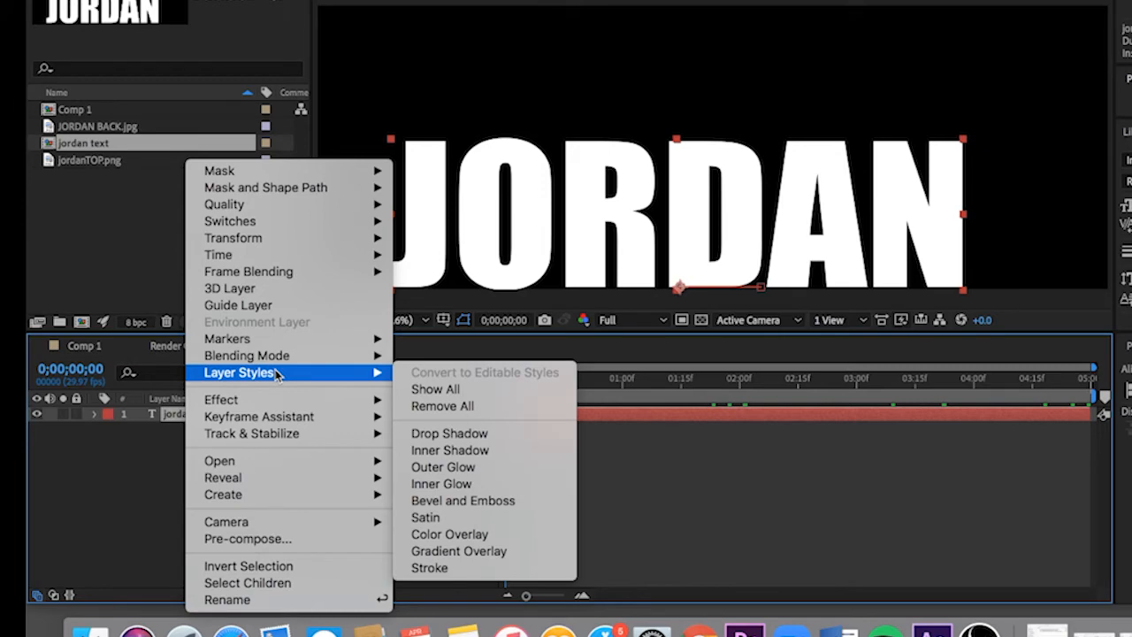
left_click(101, 495)
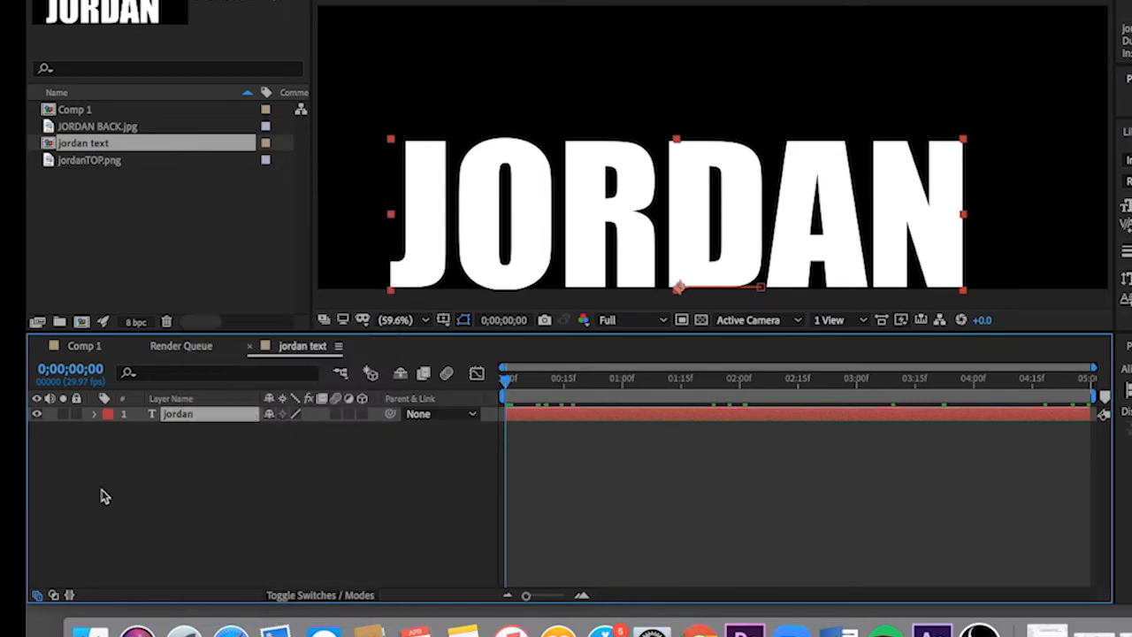
right_click(188, 423)
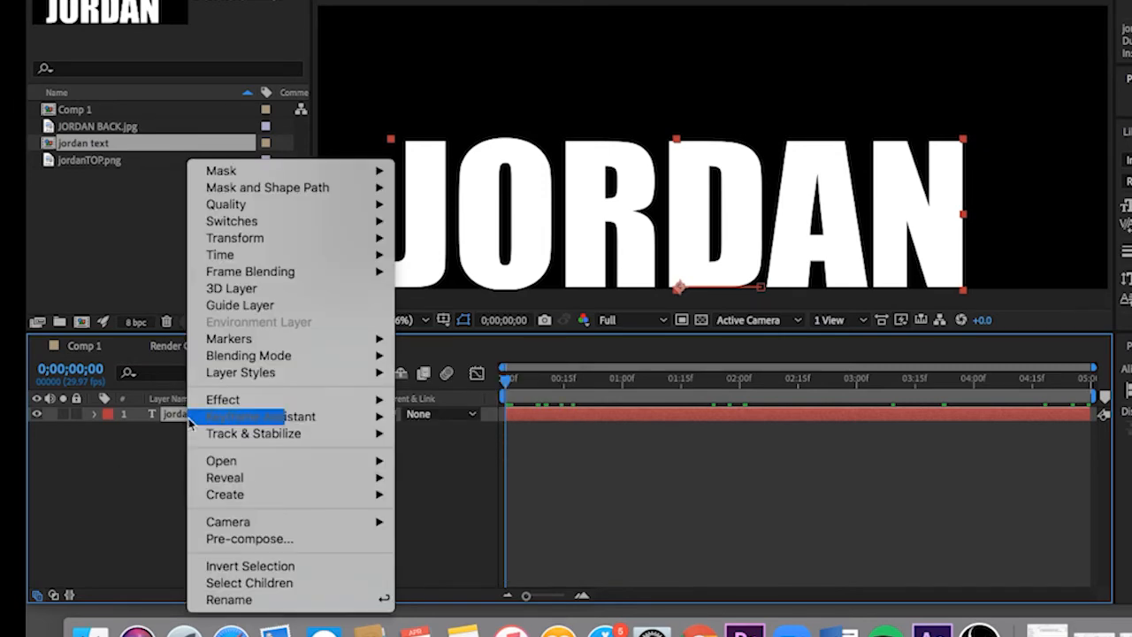
mouse_move(285, 375)
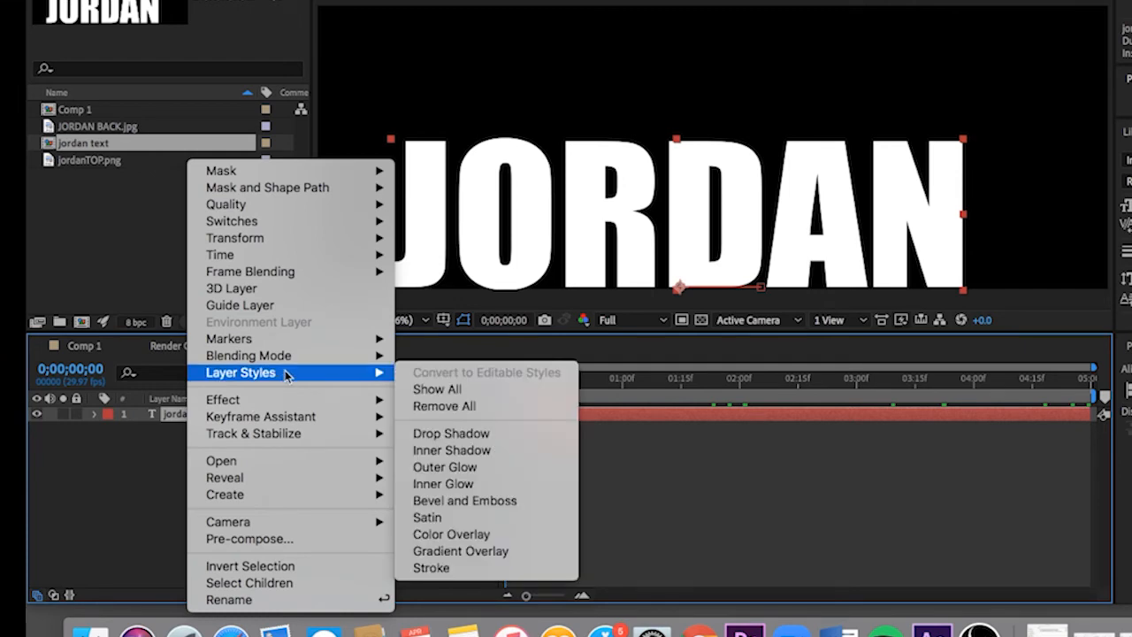
left_click(526, 552)
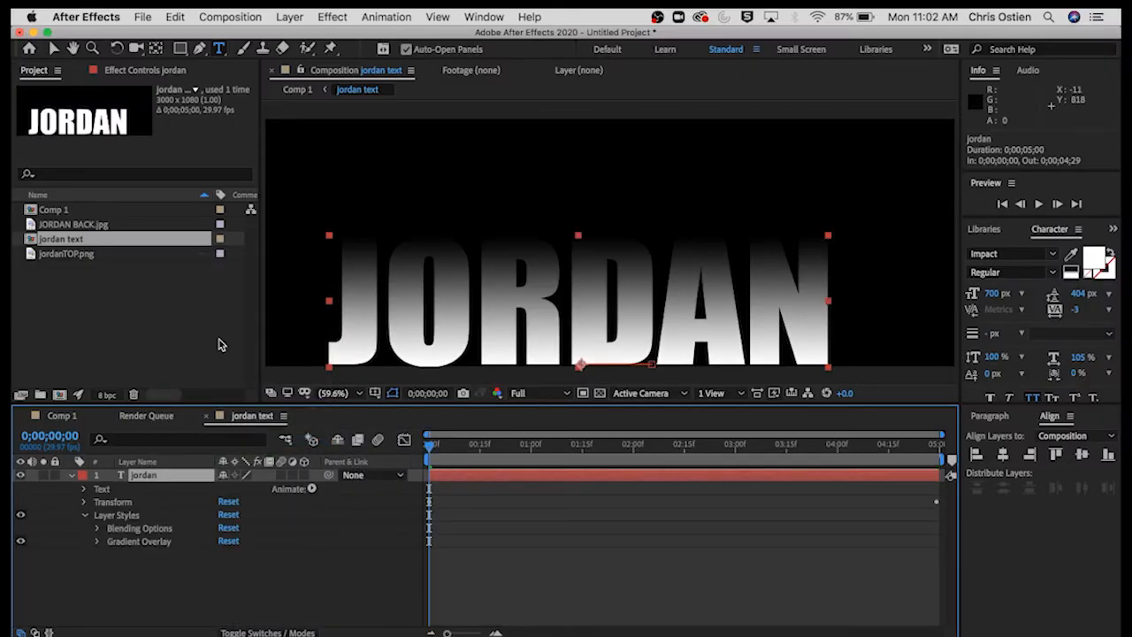
- Edit the jordan layer's Gradient Overlay colors, setting the black end stop to EAAA00 and keeping the other stop white
left_click(97, 541)
left_click(246, 528)
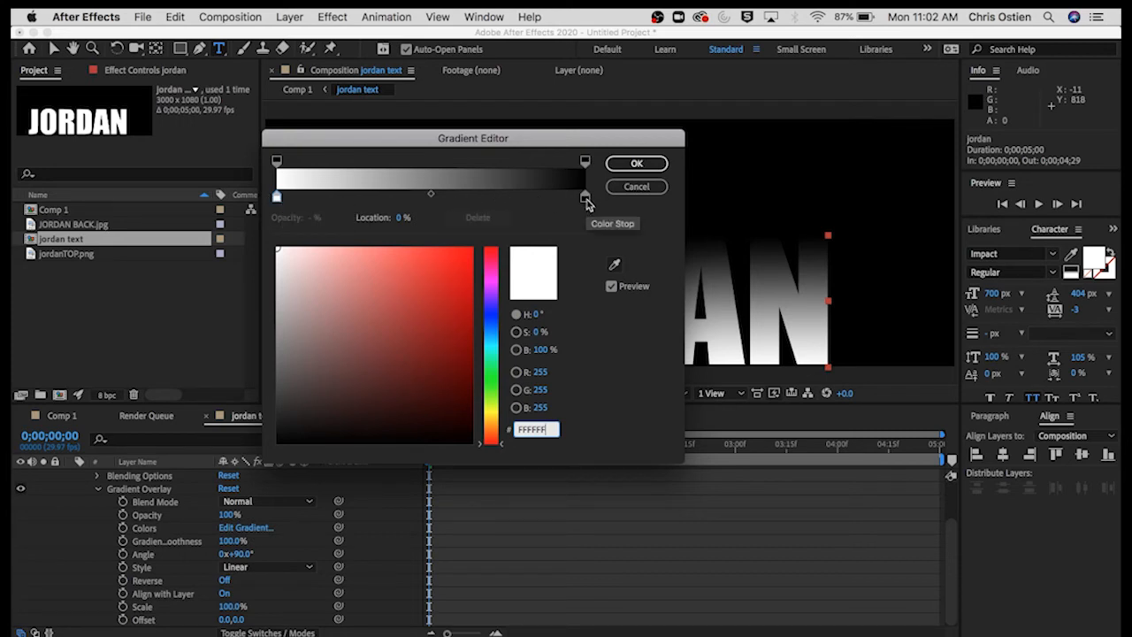
mouse_move(280, 202)
left_mouse_down()
mouse_move(328, 198)
mouse_move(277, 198)
left_mouse_up()
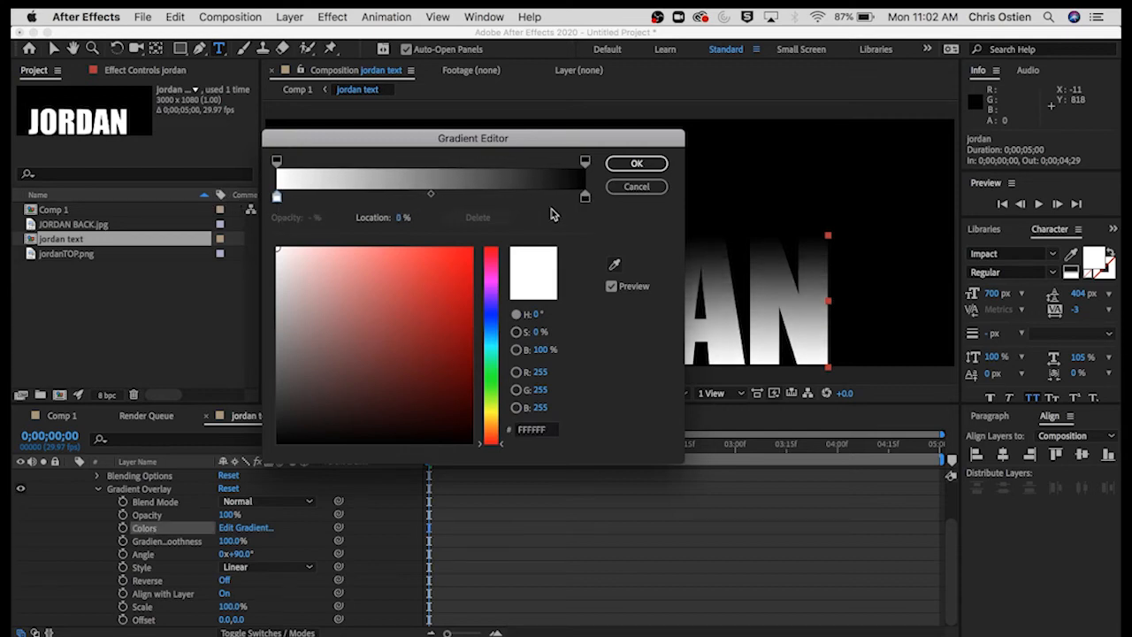
left_click(587, 200)
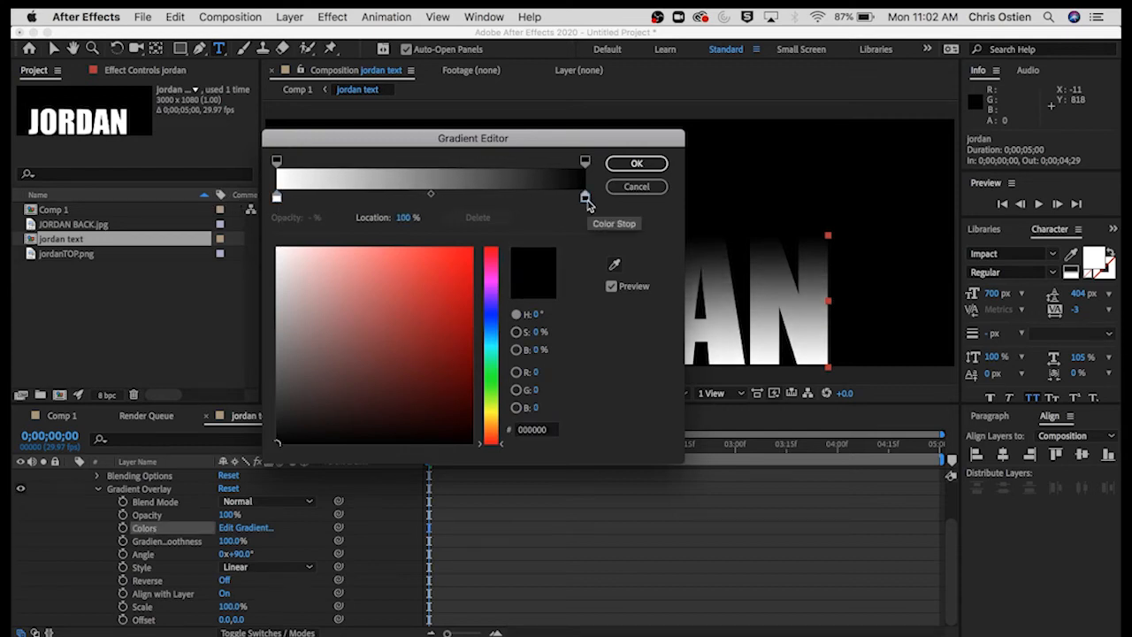
left_click(554, 431)
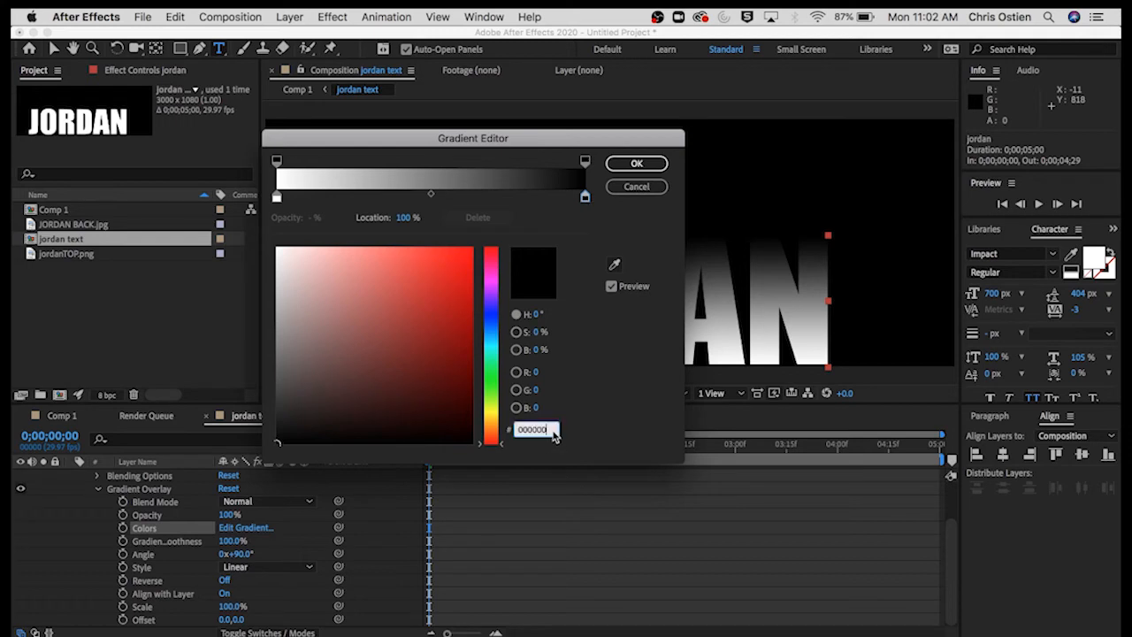
type("EAAA00")
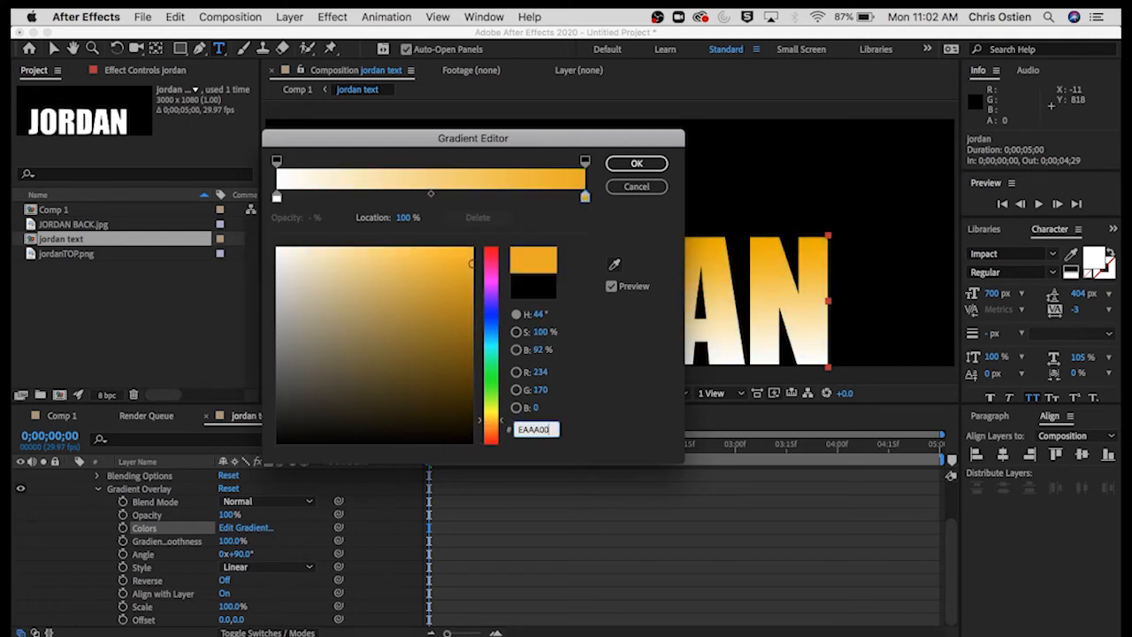
left_click(639, 165)
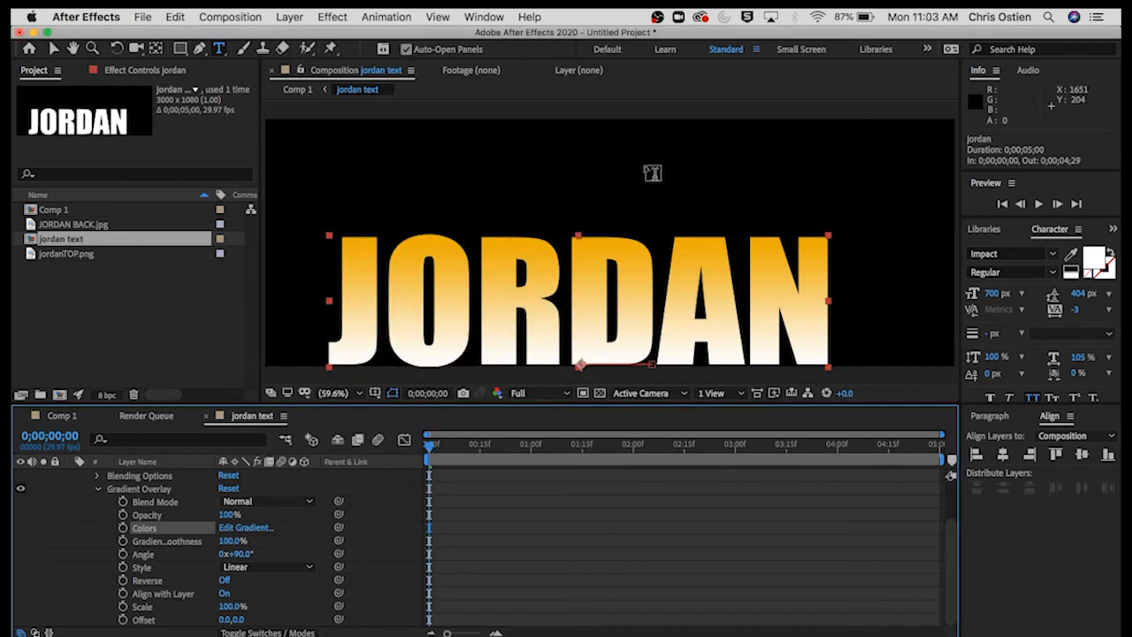
- Return to Comp 1 and apply Bevel Alpha to the jordan text layer with an edge thickness of 18
left_click(60, 416)
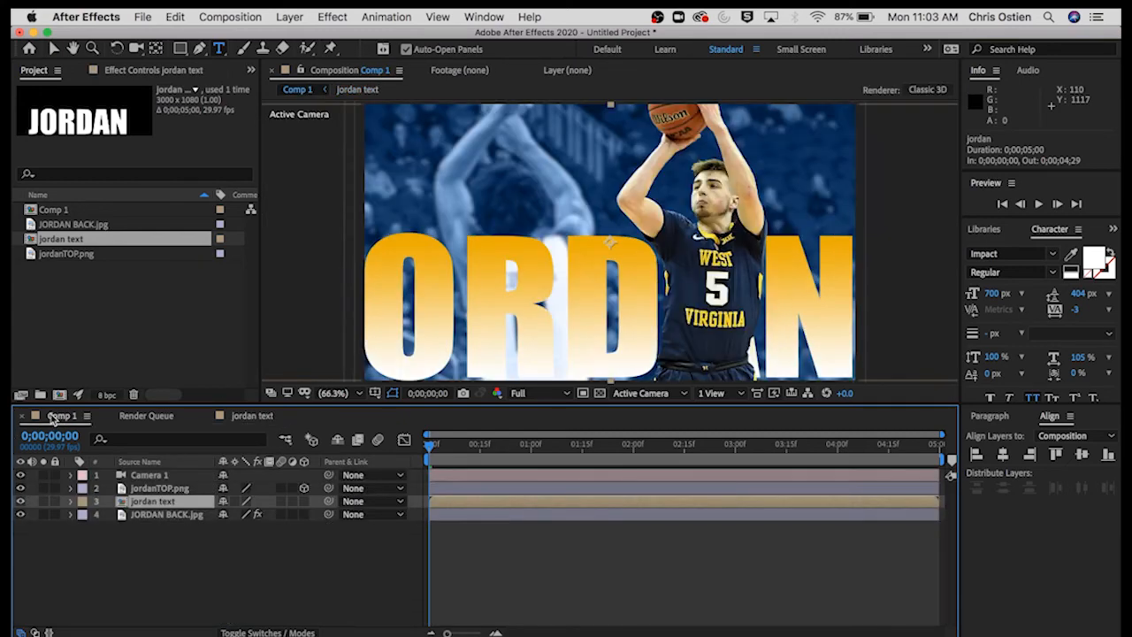
left_click(327, 17)
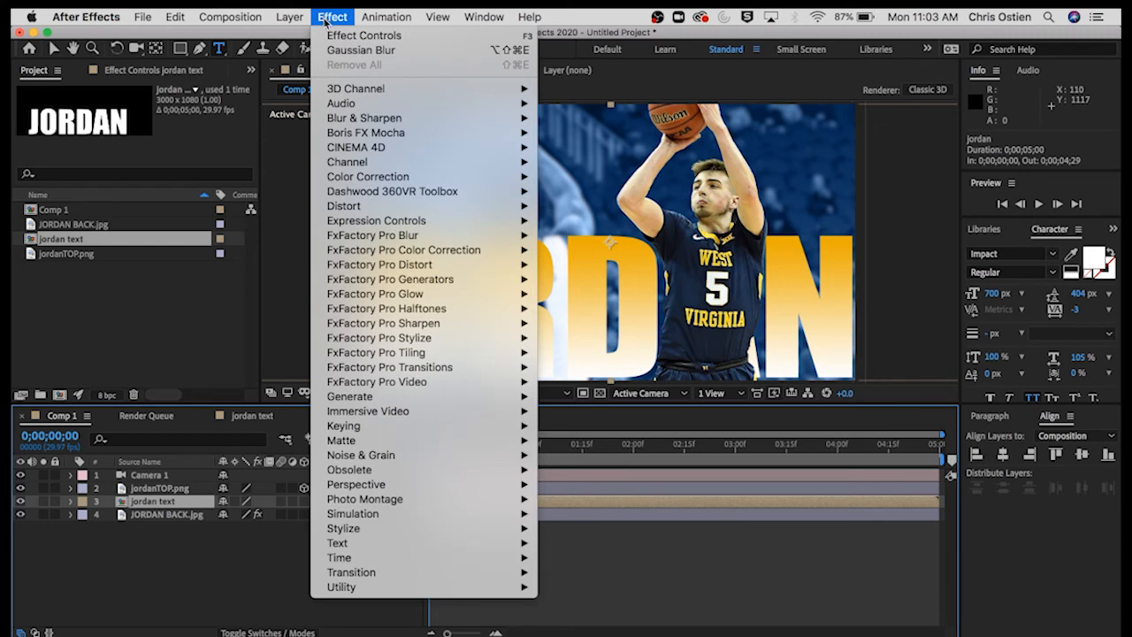
mouse_move(420, 485)
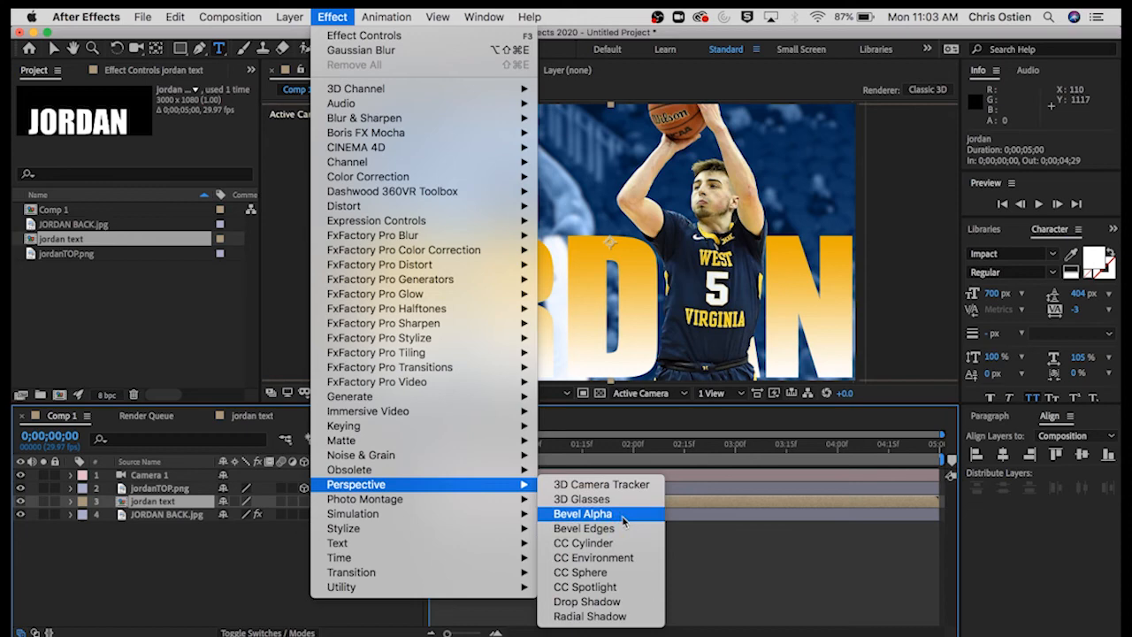
left_click(583, 514)
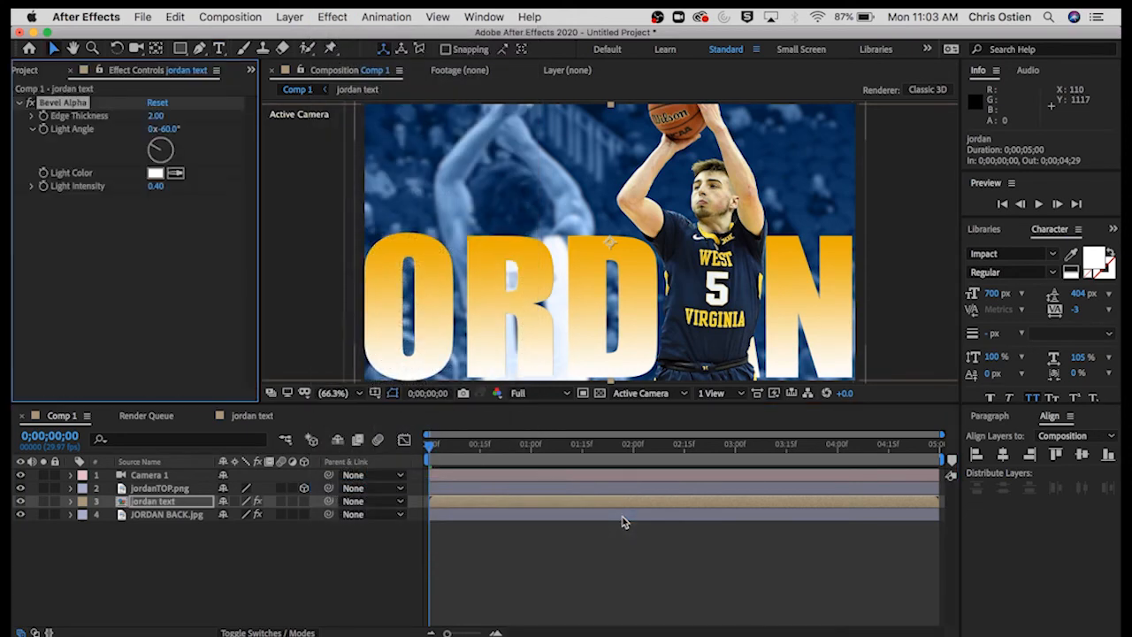
left_click(159, 116)
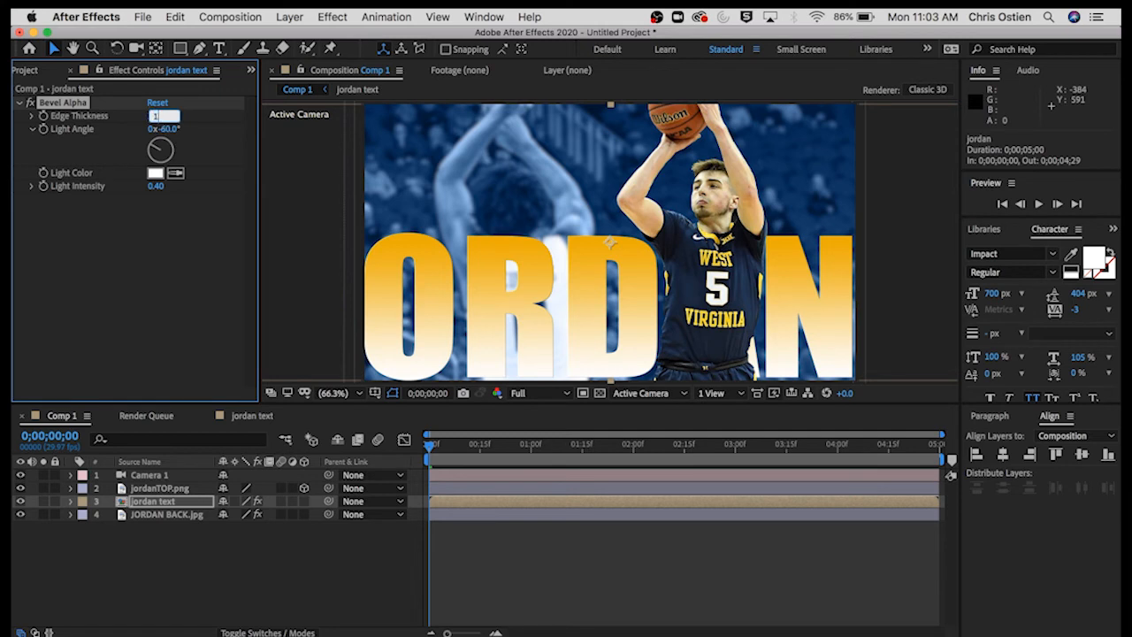
type("18")
key("Return")
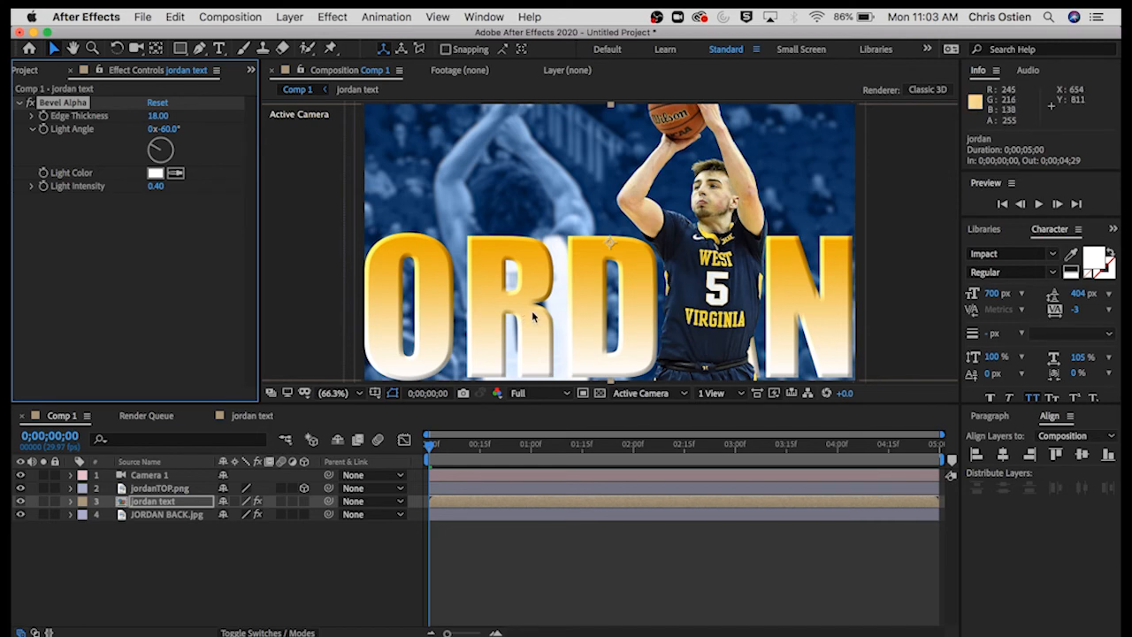
- Apply the Roughen Edges effect to the jordanTOP.png layer
left_click(170, 490)
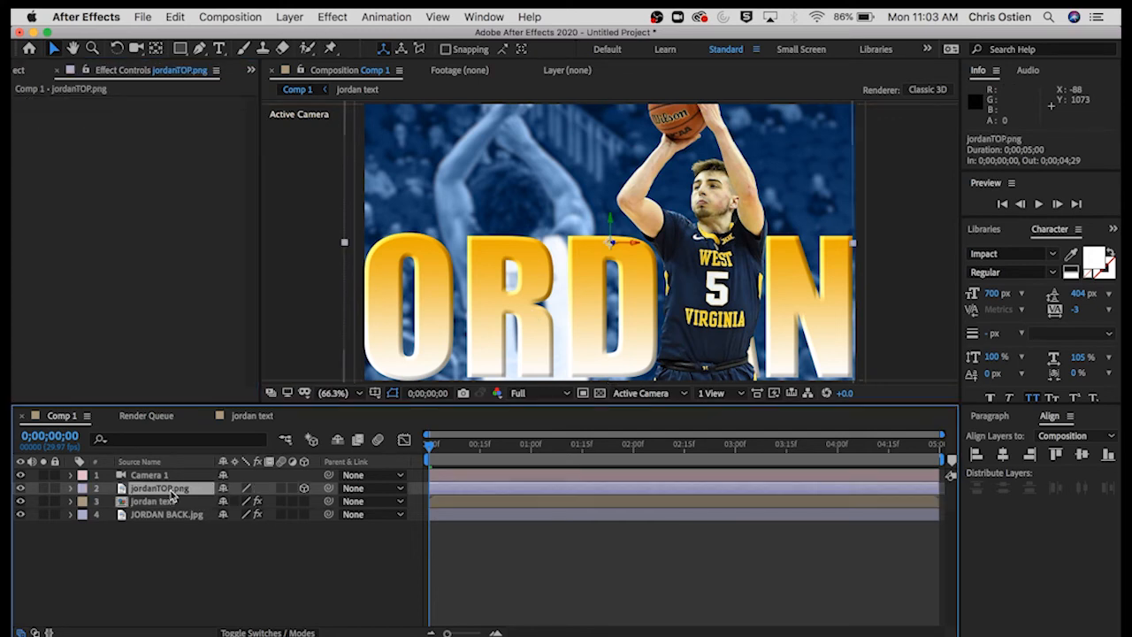
left_click(16, 71)
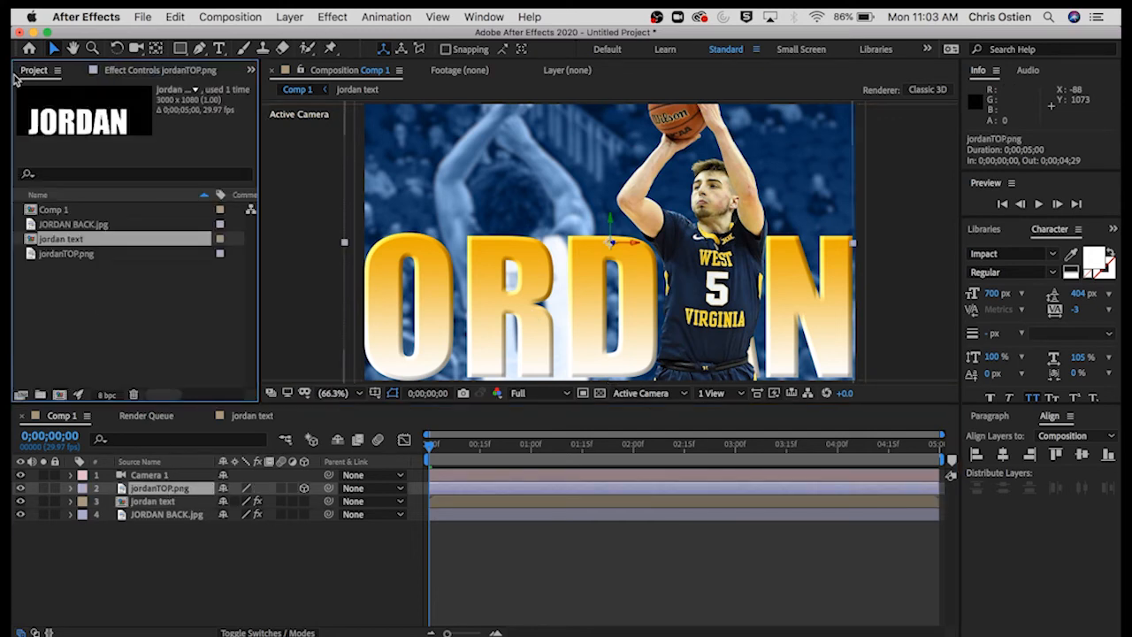
left_click(158, 591)
left_click(162, 490)
left_click(154, 533)
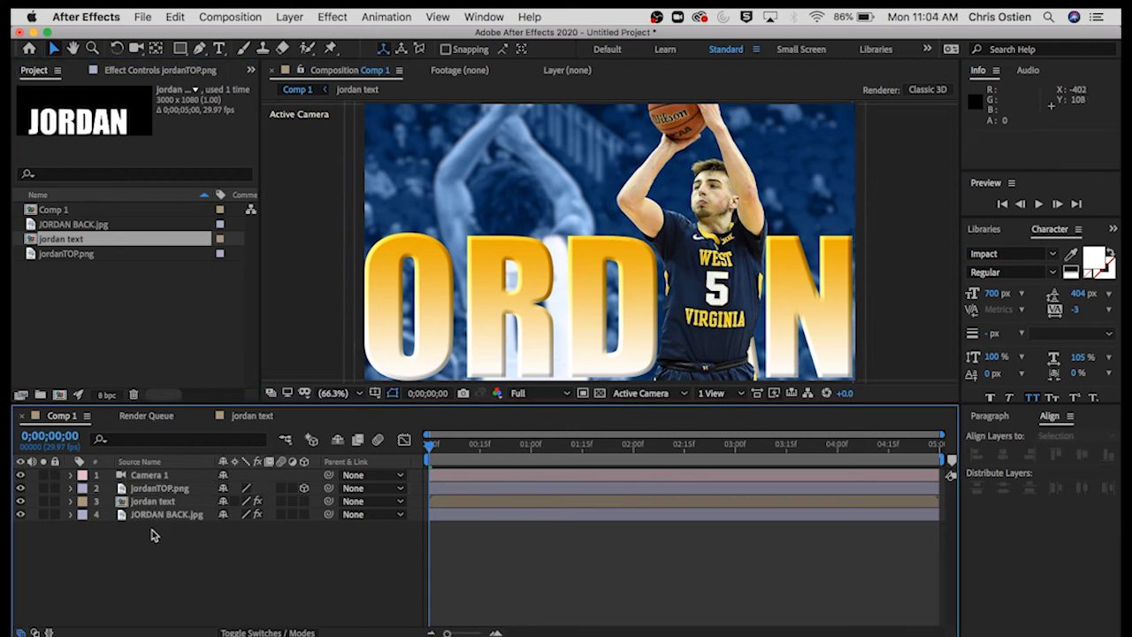
left_click(161, 489)
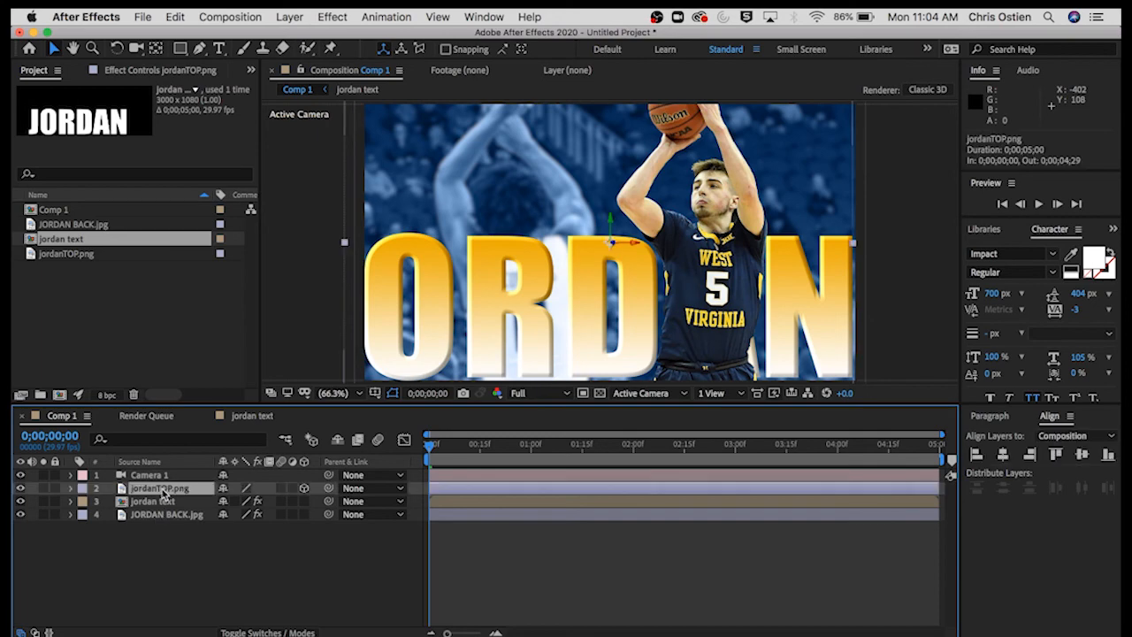
left_click(344, 18)
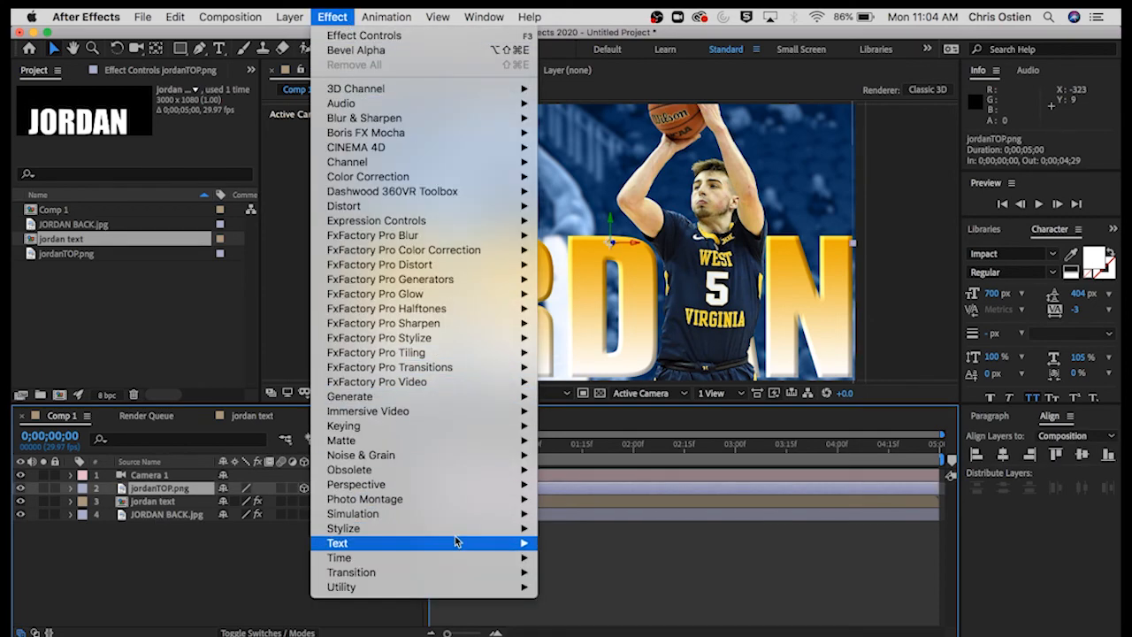
mouse_move(459, 530)
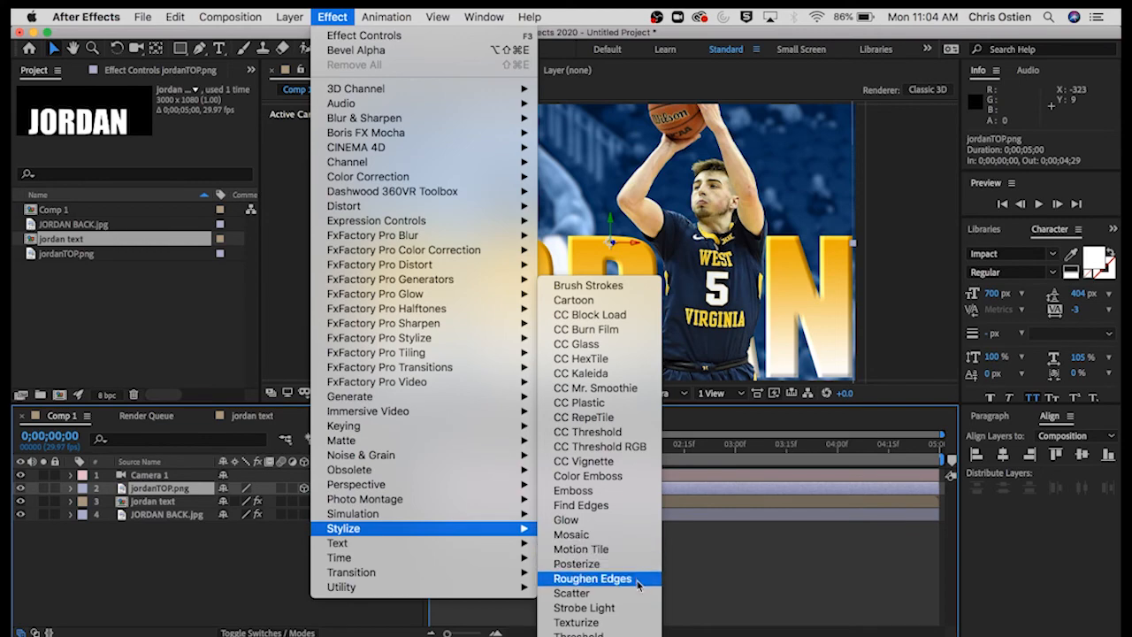
left_click(592, 578)
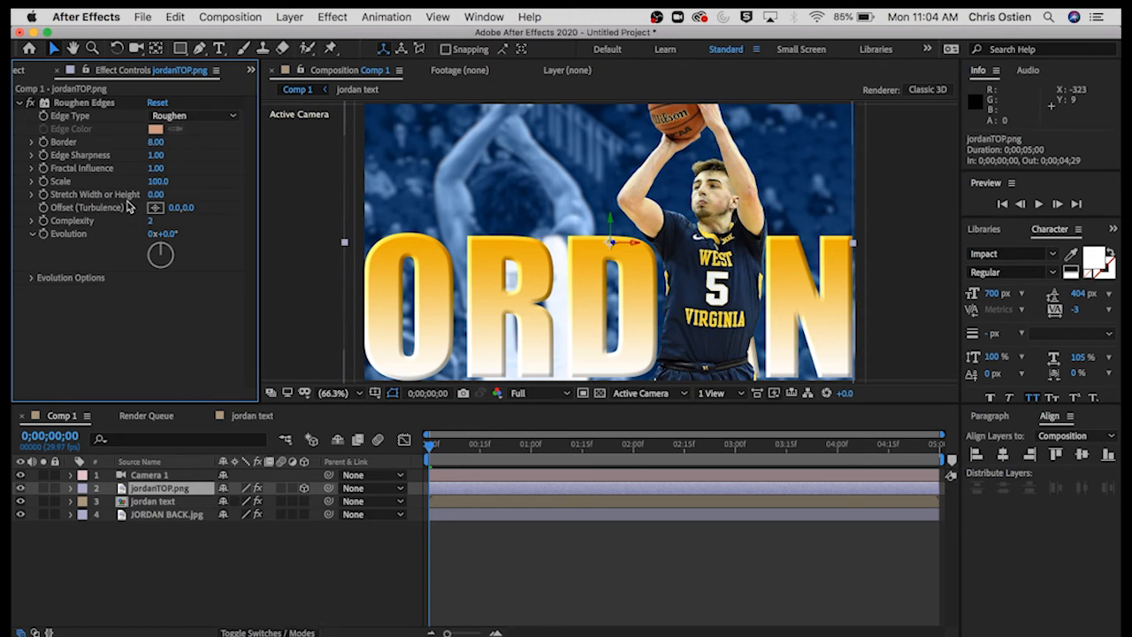
- Set the Roughen Edges edge type to Roughen Color and its edge color to white
left_click(181, 115)
left_click(183, 144)
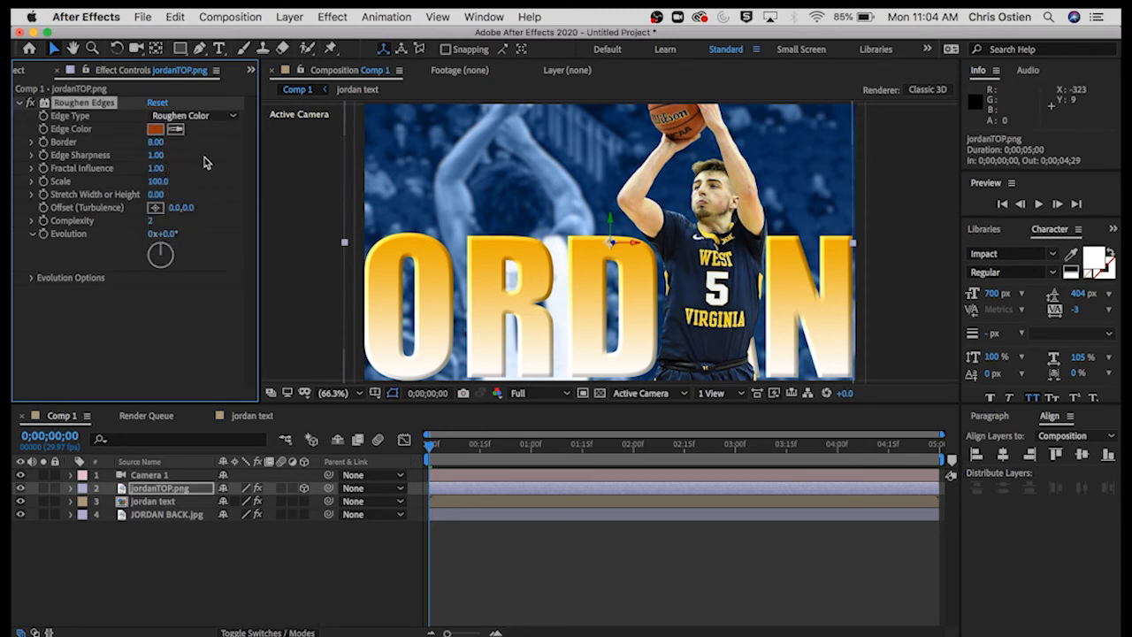
left_click(155, 130)
type("ffffff")
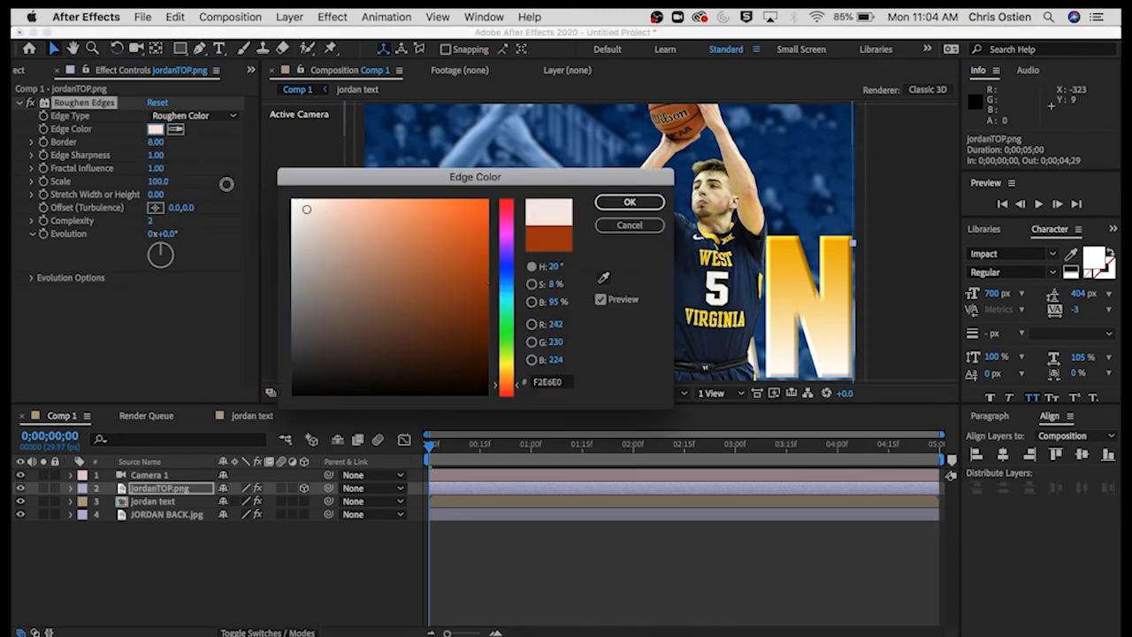
left_click(629, 203)
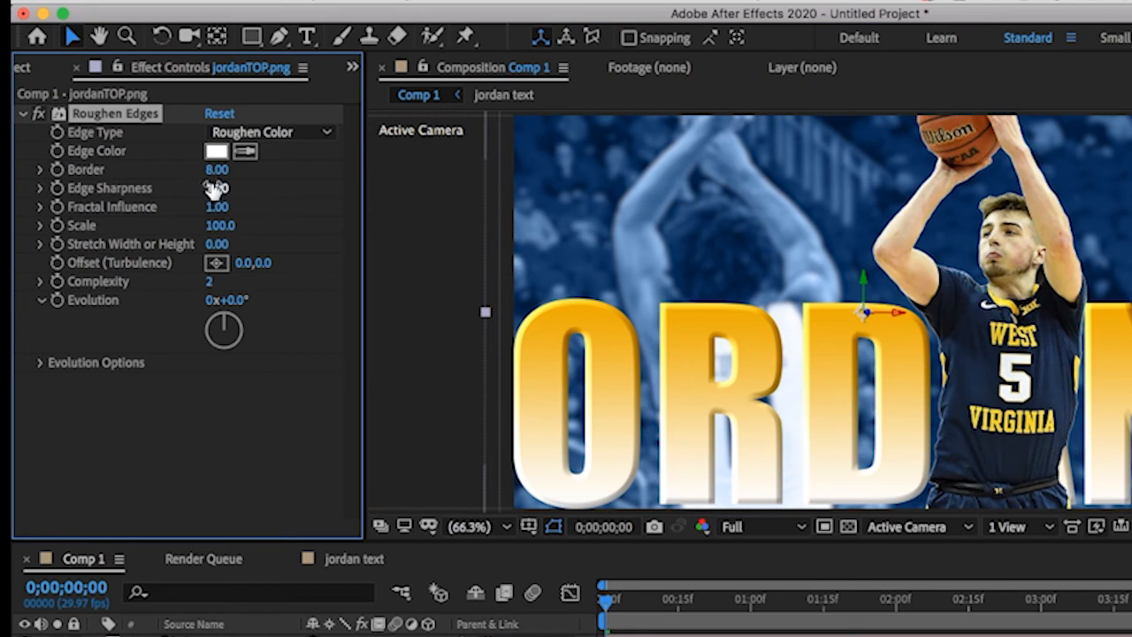
- Try a Roughen Edges border of 14.80 on jordanTOP.png and compare the player with the effect off and on
left_click_drag(216, 177, 291, 179)
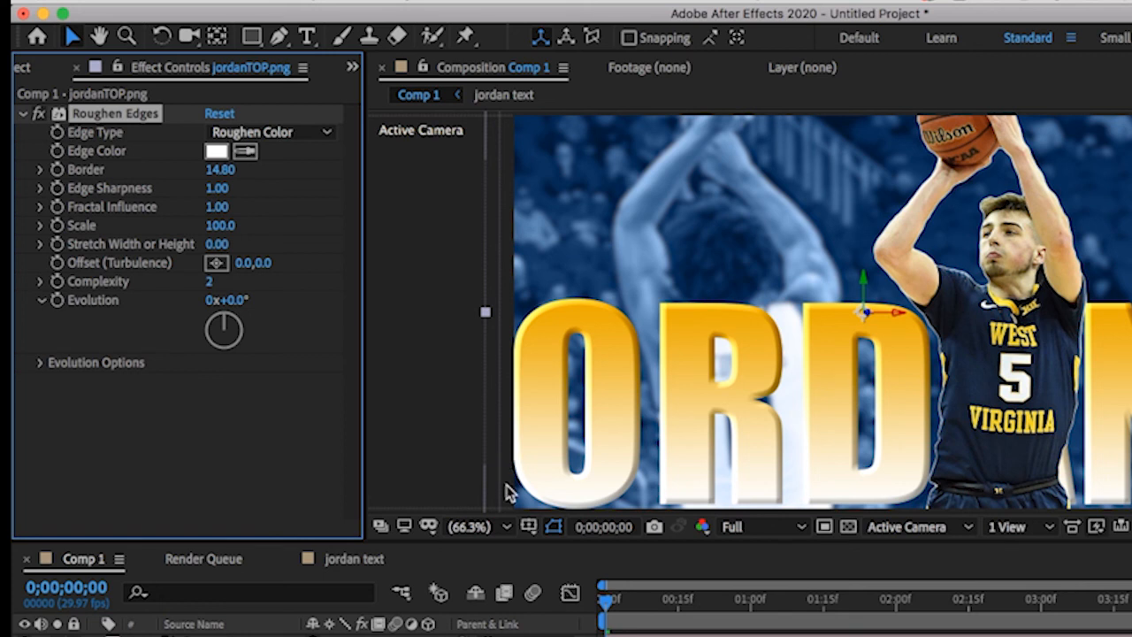
left_click(281, 630)
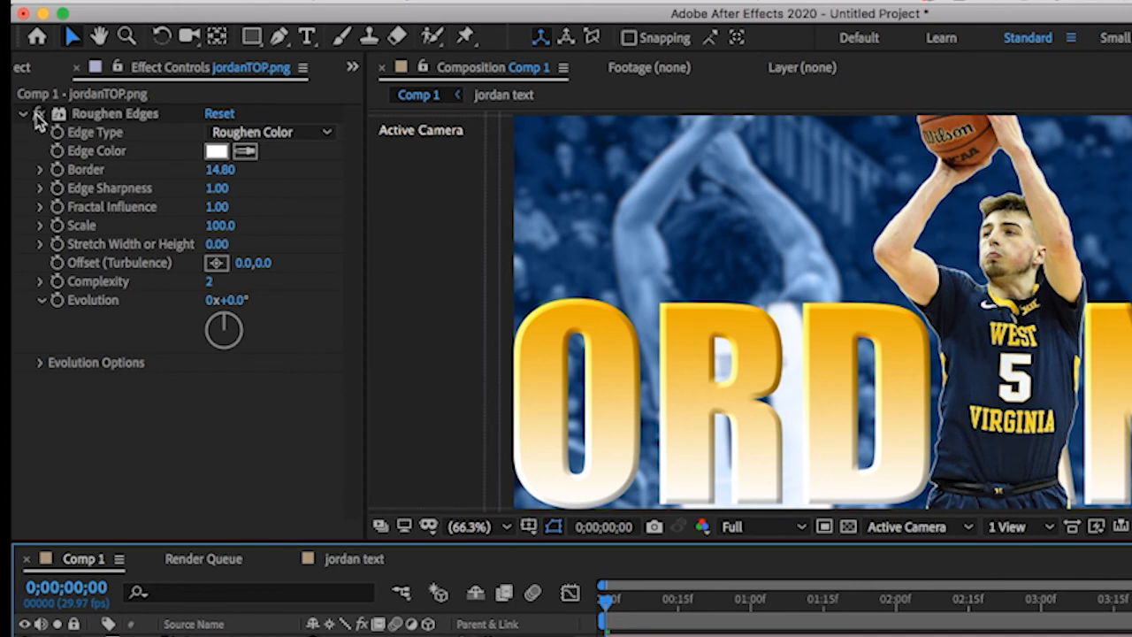
left_click(36, 115)
left_click(36, 115)
left_click(36, 115)
left_click(37, 115)
- Reduce the Roughen Edges border on jordanTOP.png to 8
left_click_drag(219, 169, 152, 171)
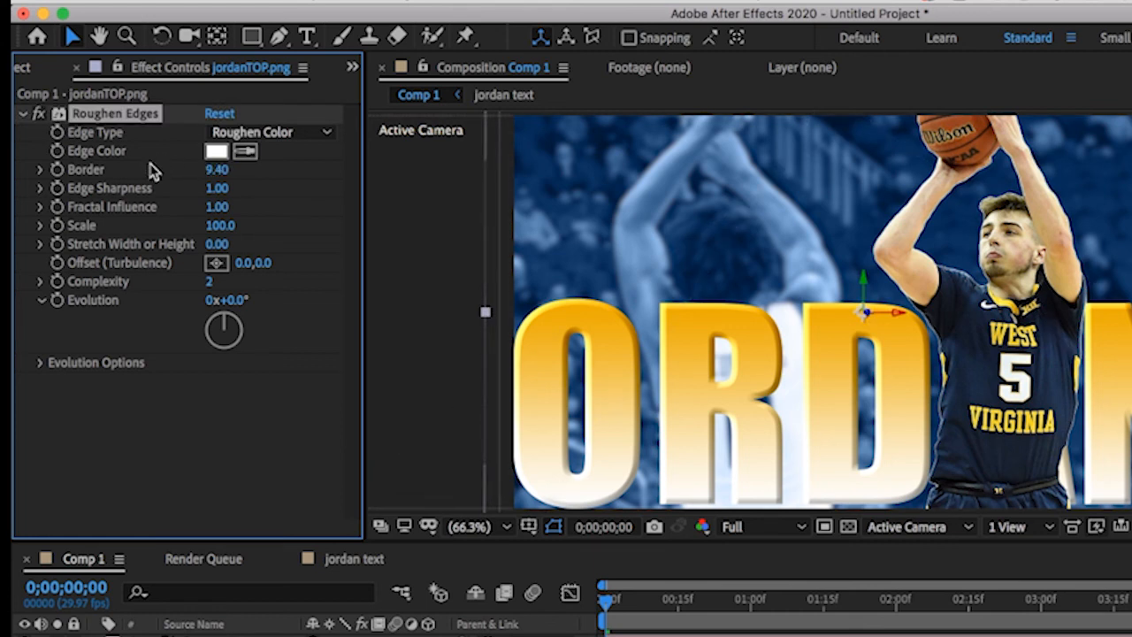
left_click(212, 169)
type("8")
key("Return")
left_click(181, 409)
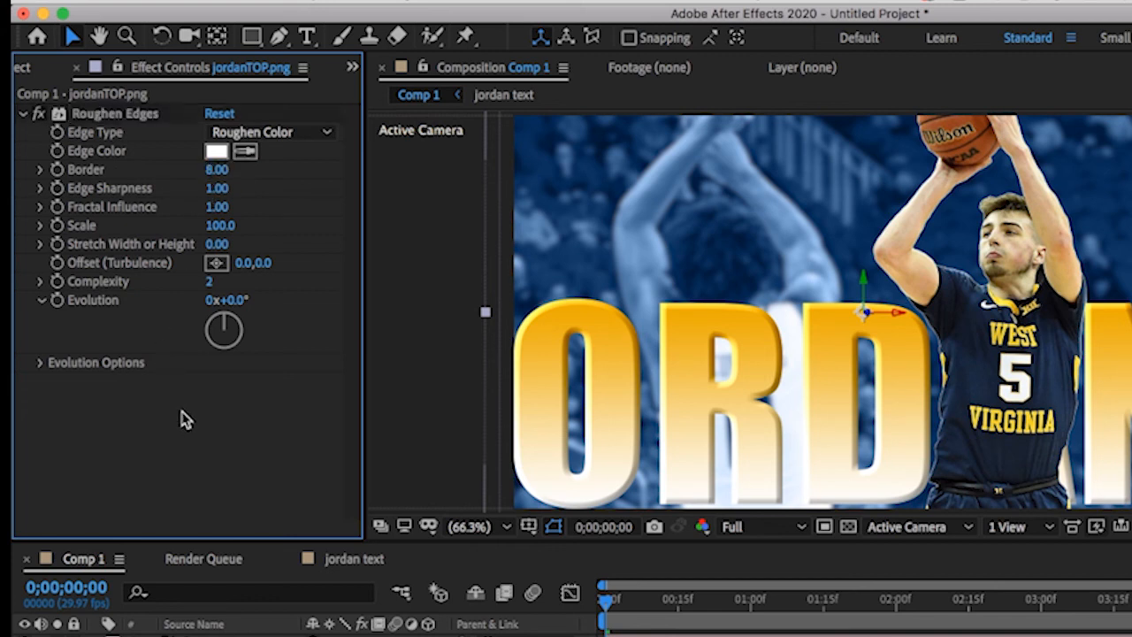
- Check the Roughen Edges outline on the player, scrub the timeline back to the start and play the Comp 1 animation
left_click(40, 114)
left_click_drag(1026, 613, 563, 619)
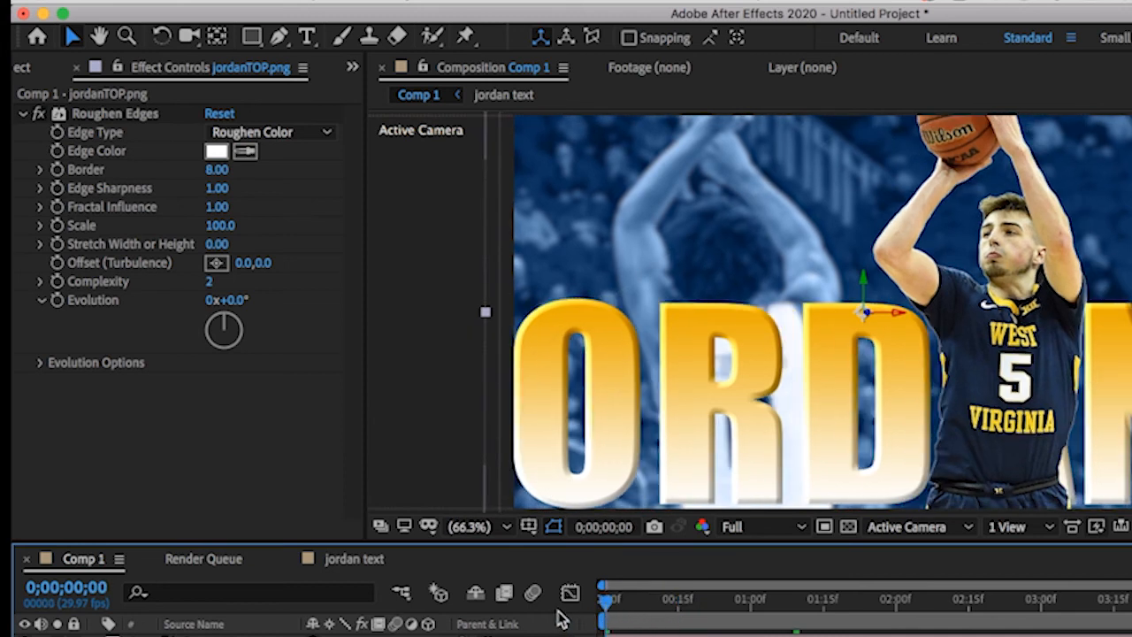
key("space")
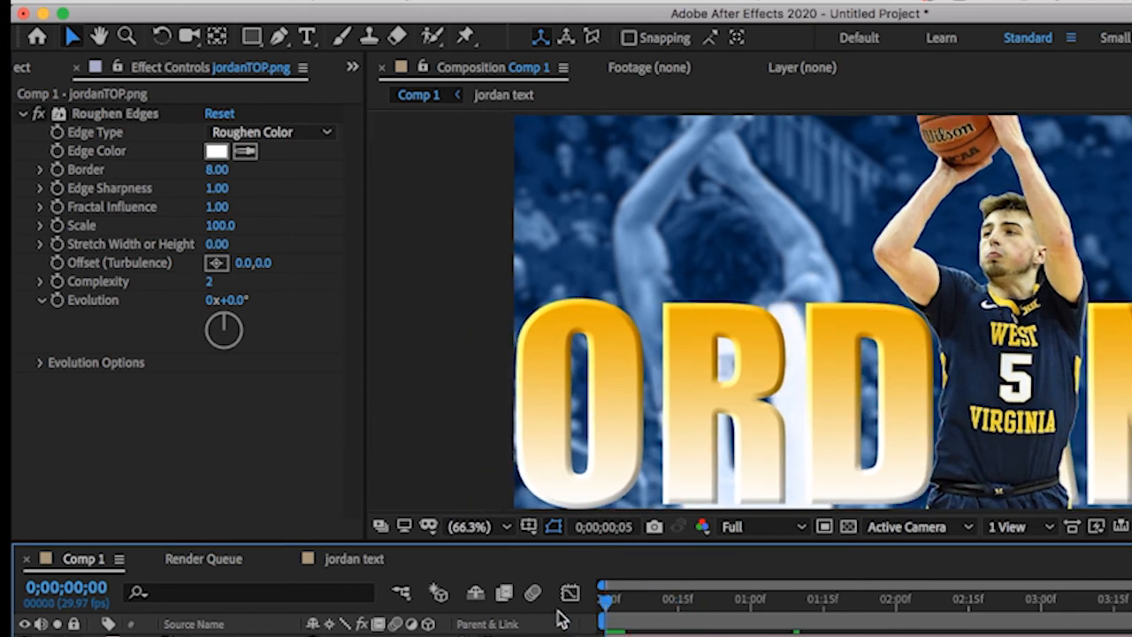